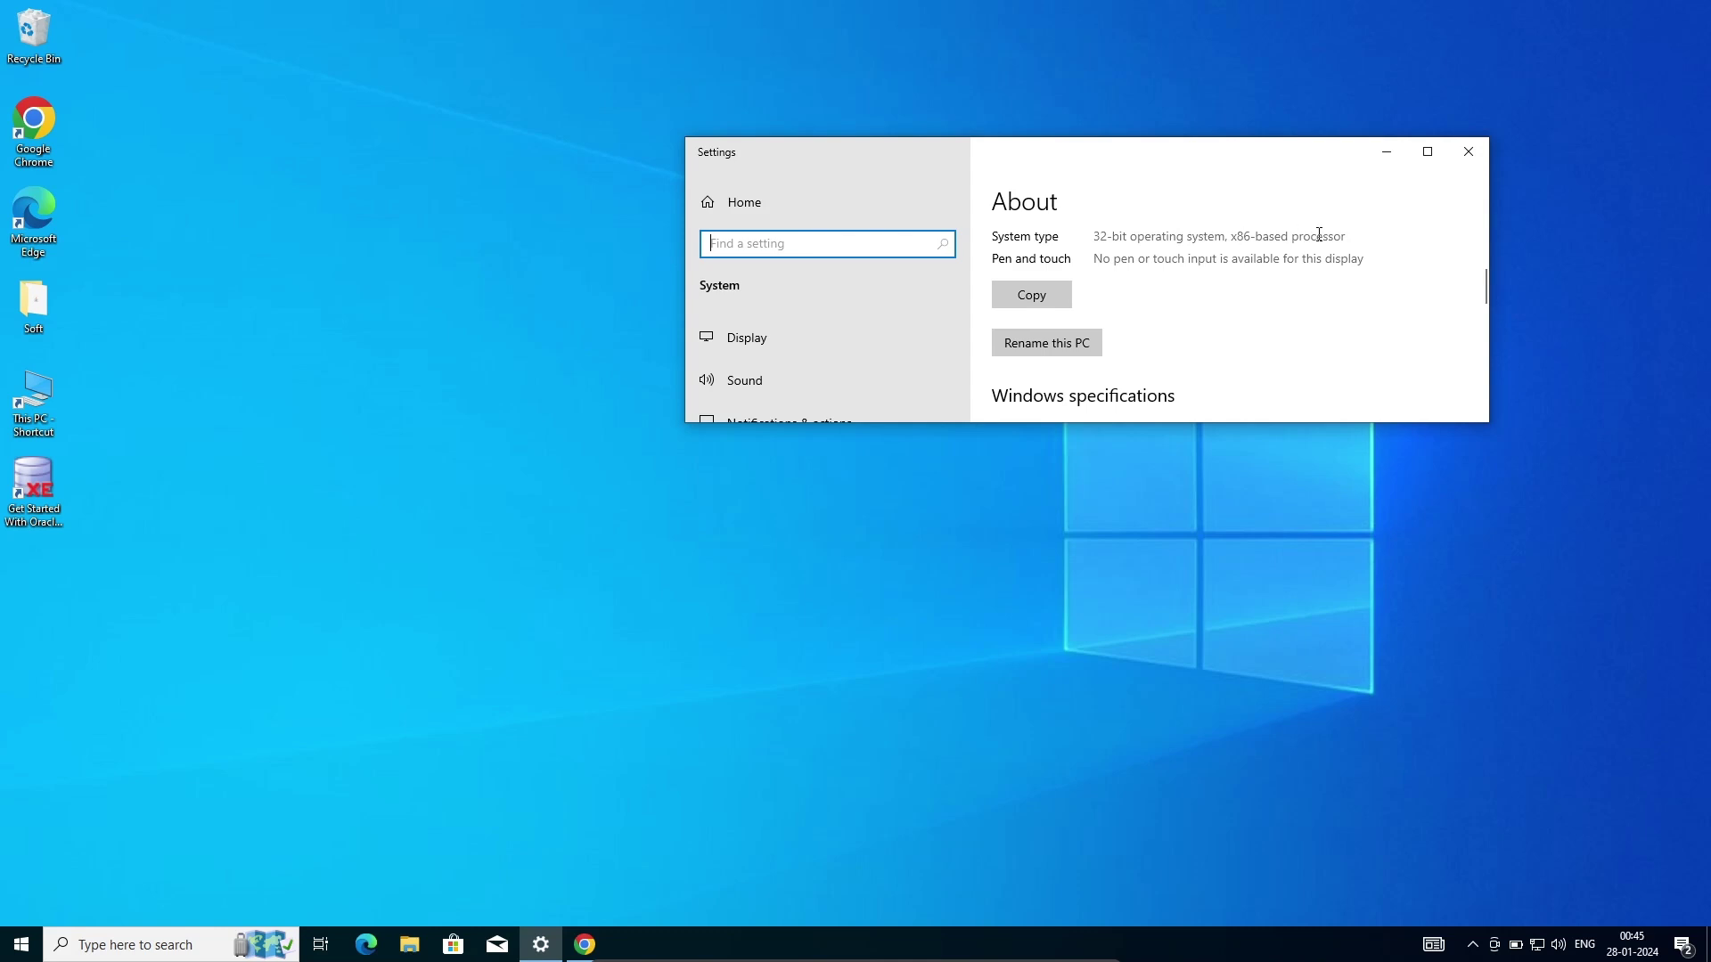
# - Minimize the Settings About page after confirming the 32-bit system type
pyautogui.click(1388, 151)
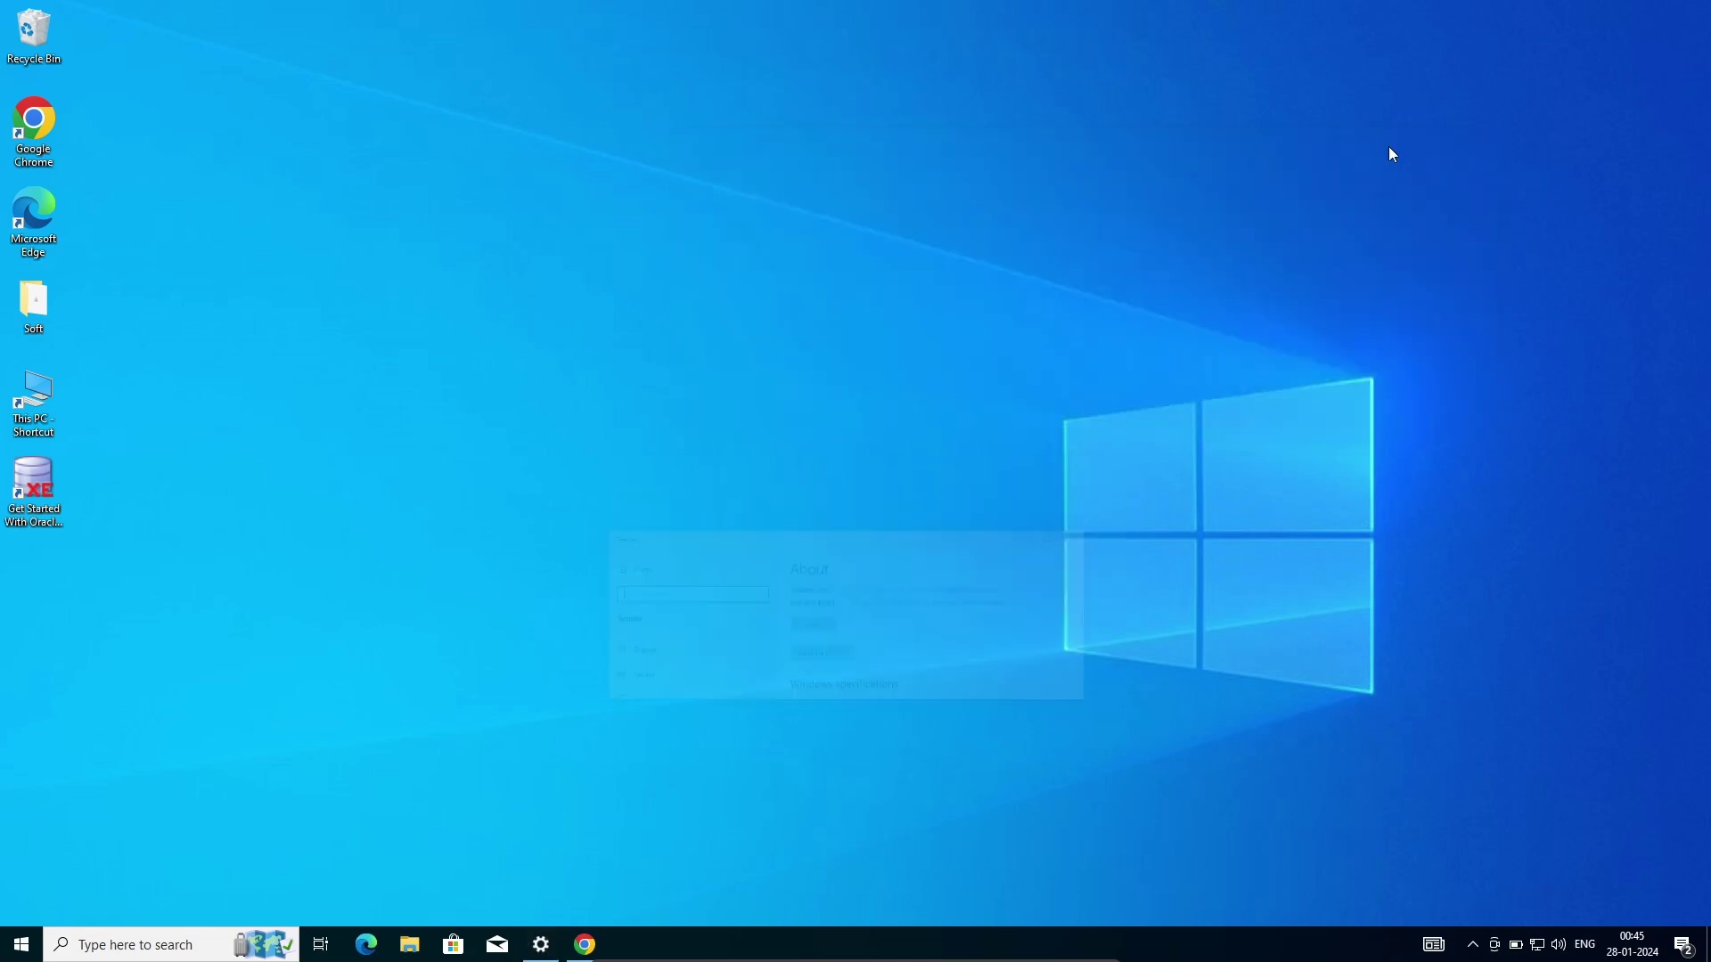
# - Download Python 3.12.1 from the Python.org downloads page, then minimize Chrome
pyautogui.click(584, 944)
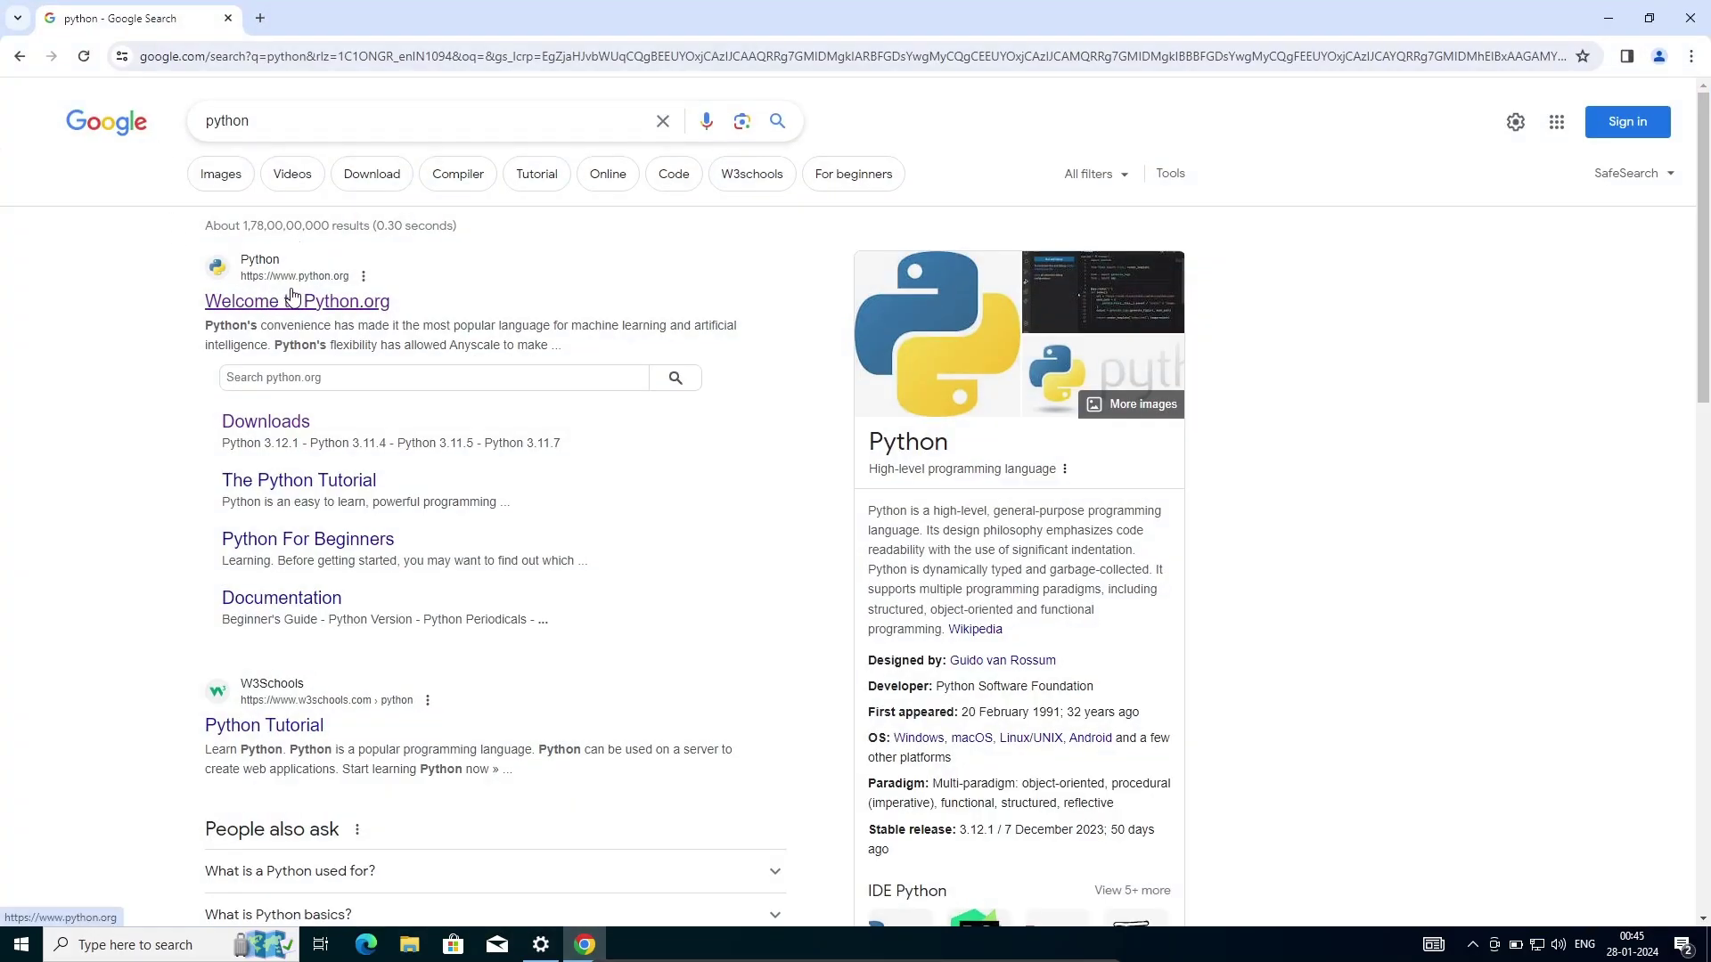
pyautogui.click(334, 305)
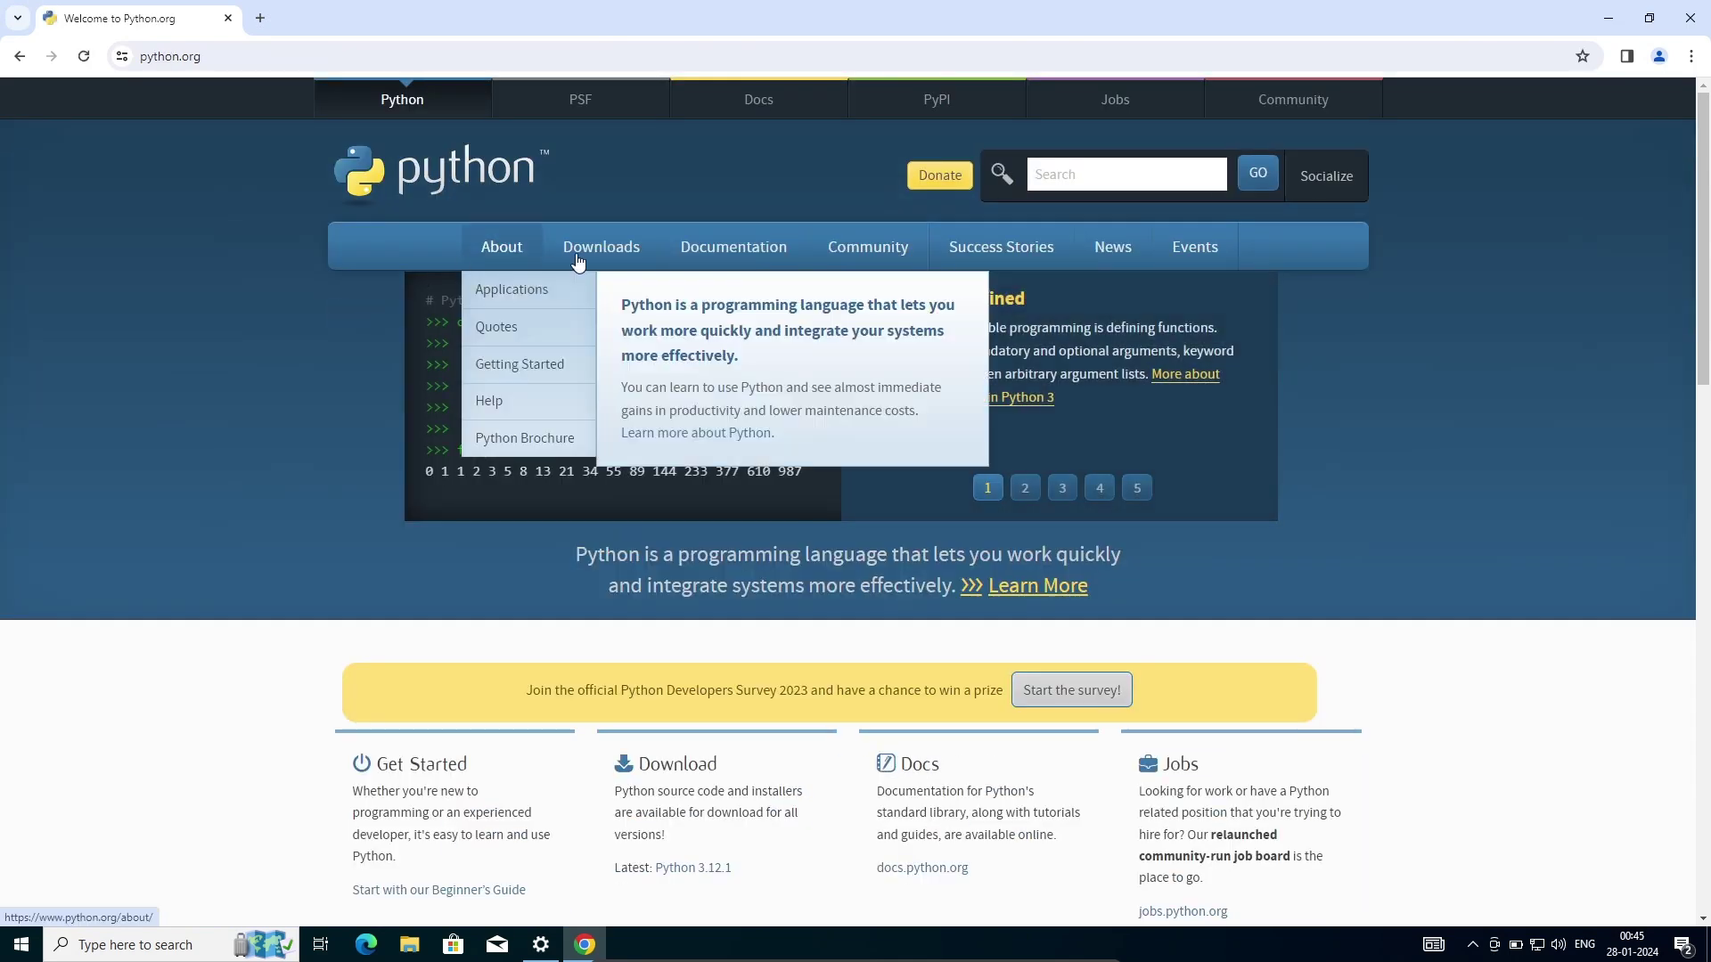
pyautogui.click(592, 252)
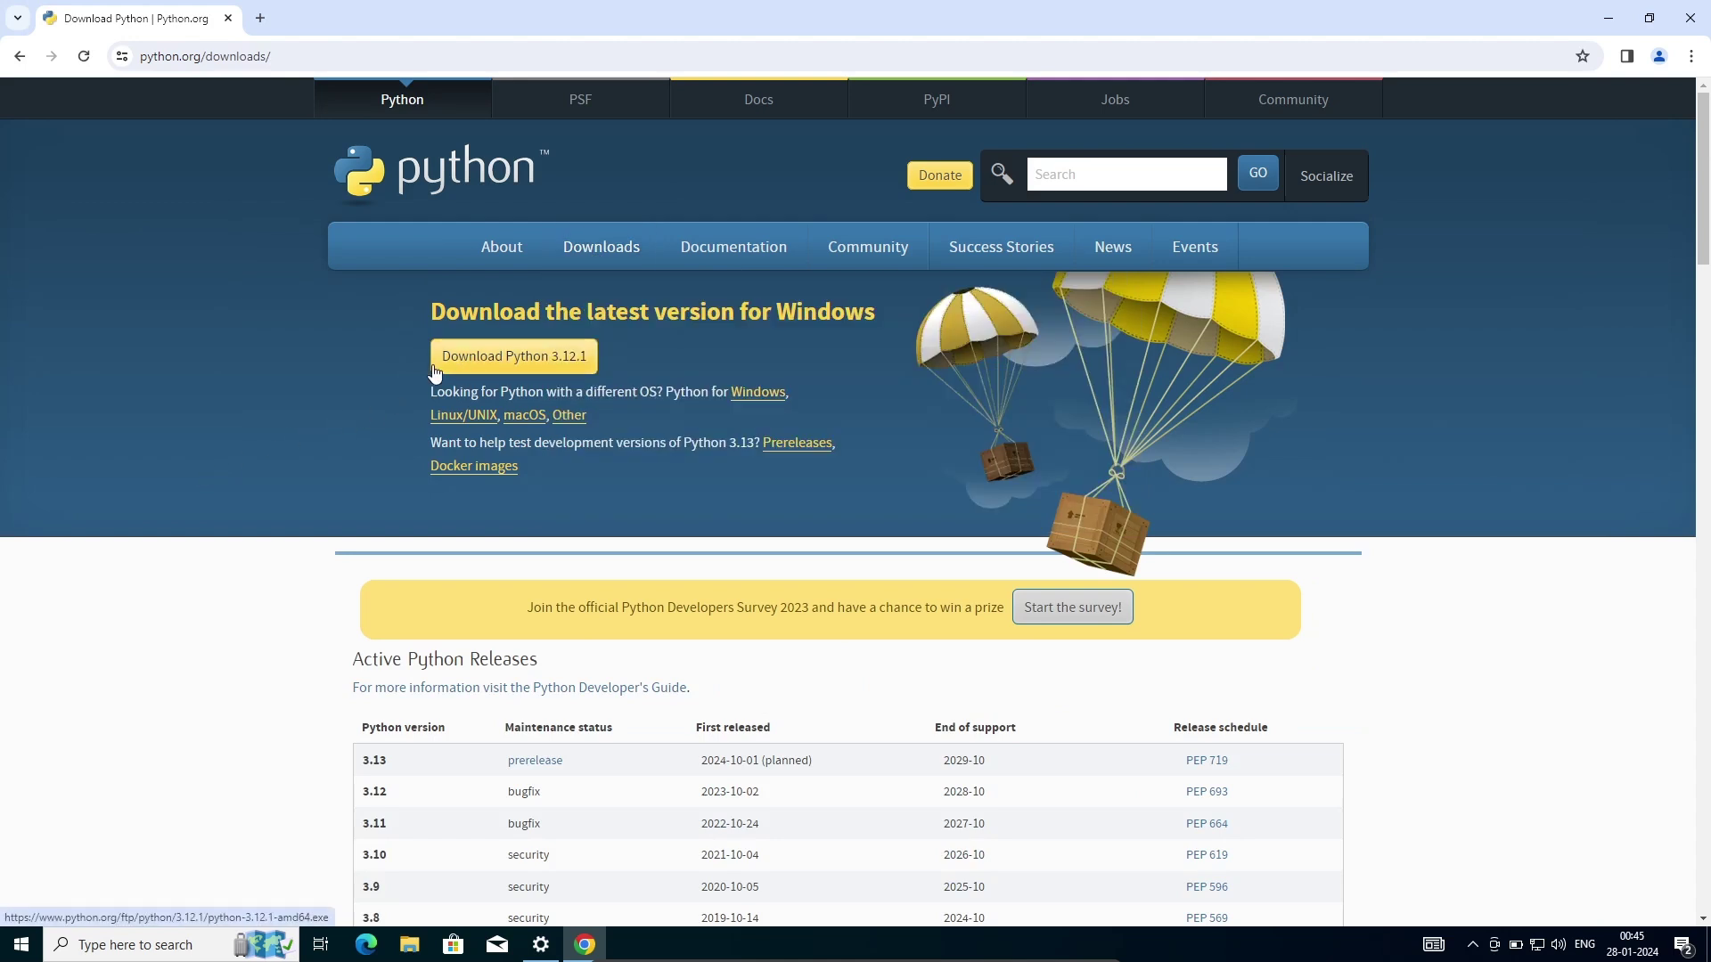
pyautogui.click(505, 353)
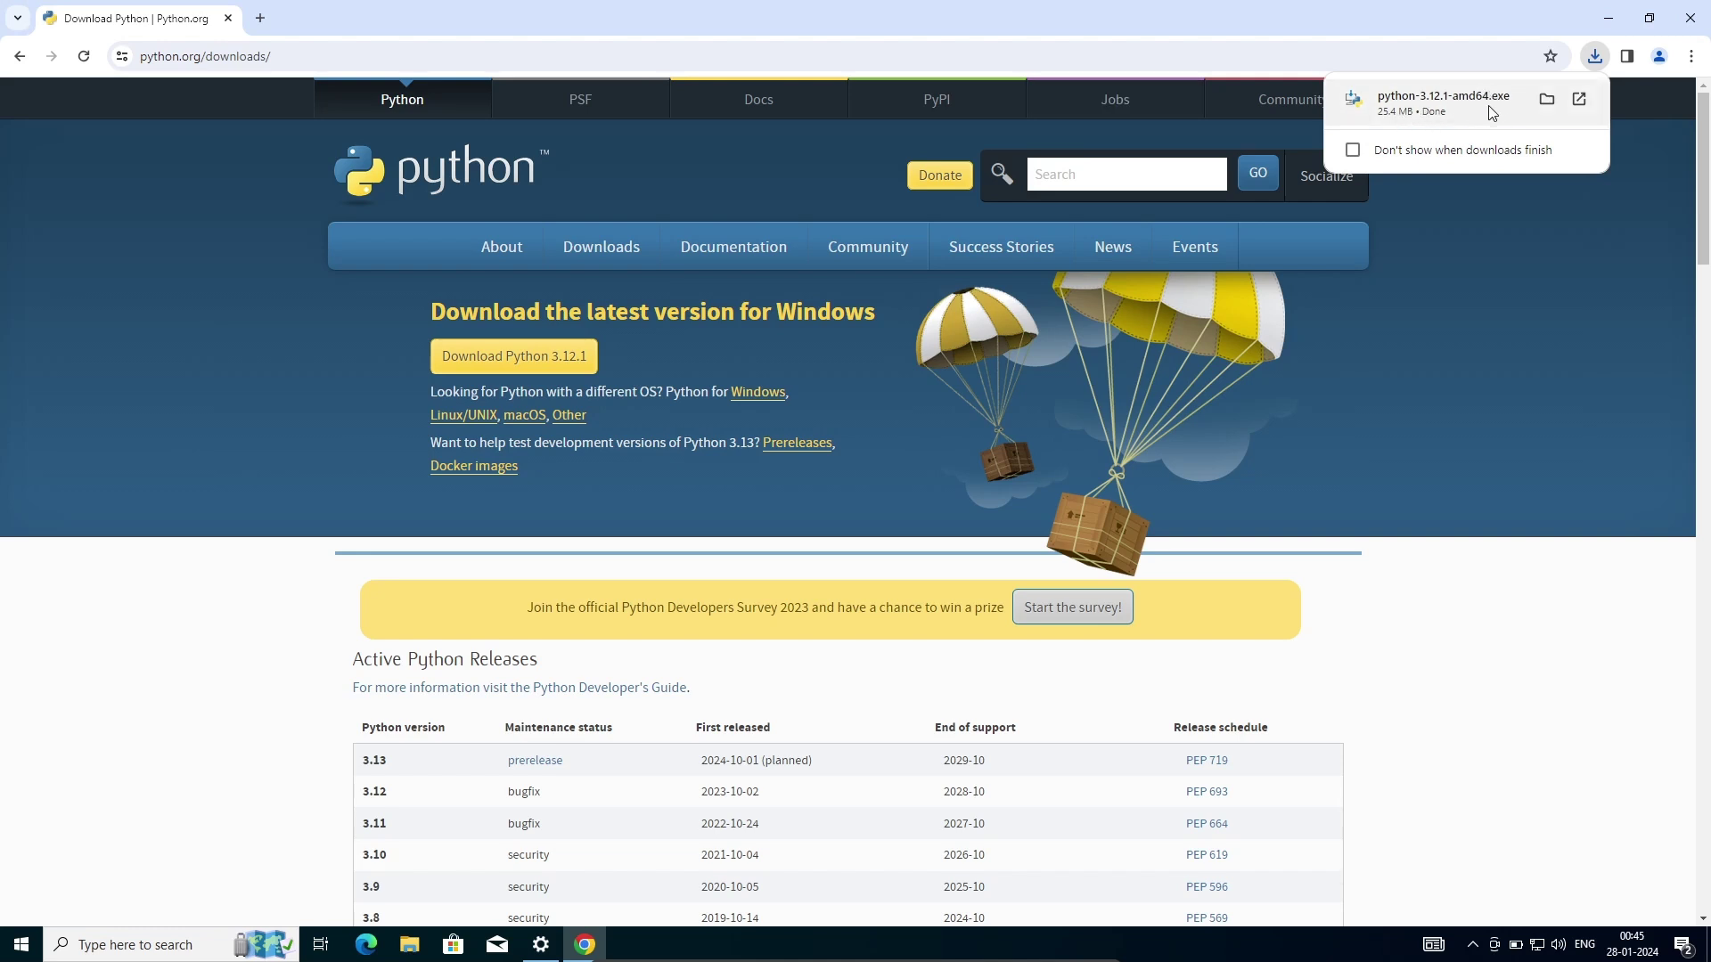
pyautogui.click(1469, 104)
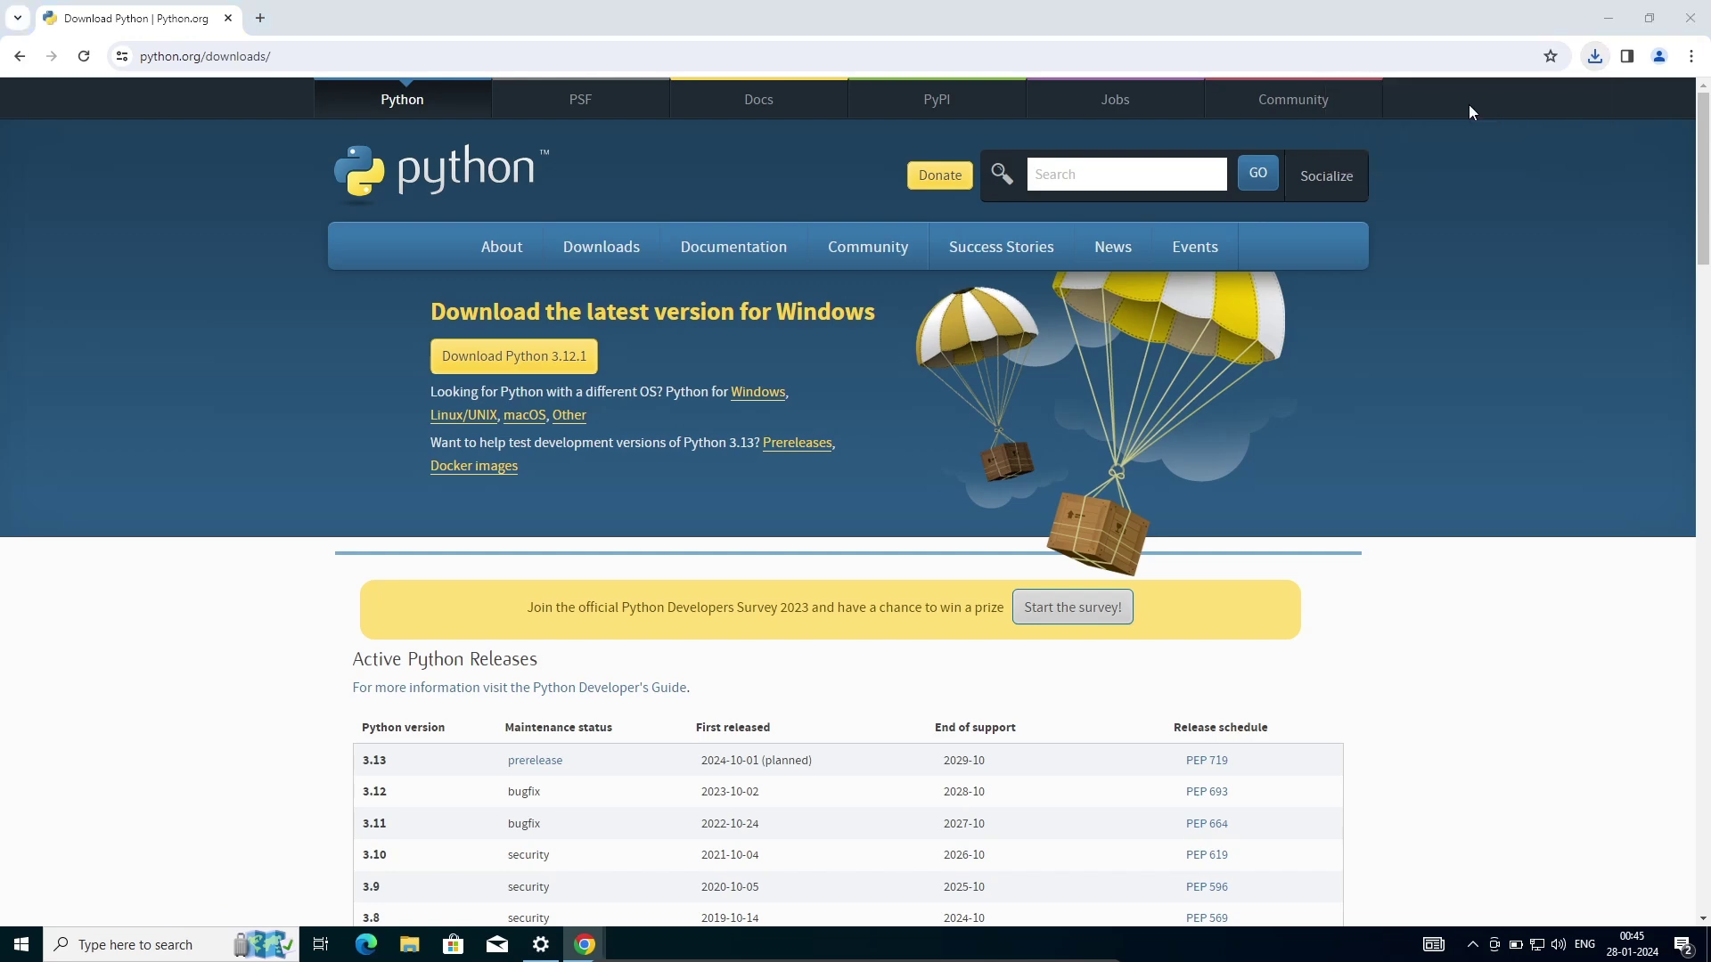
pyautogui.click(1611, 24)
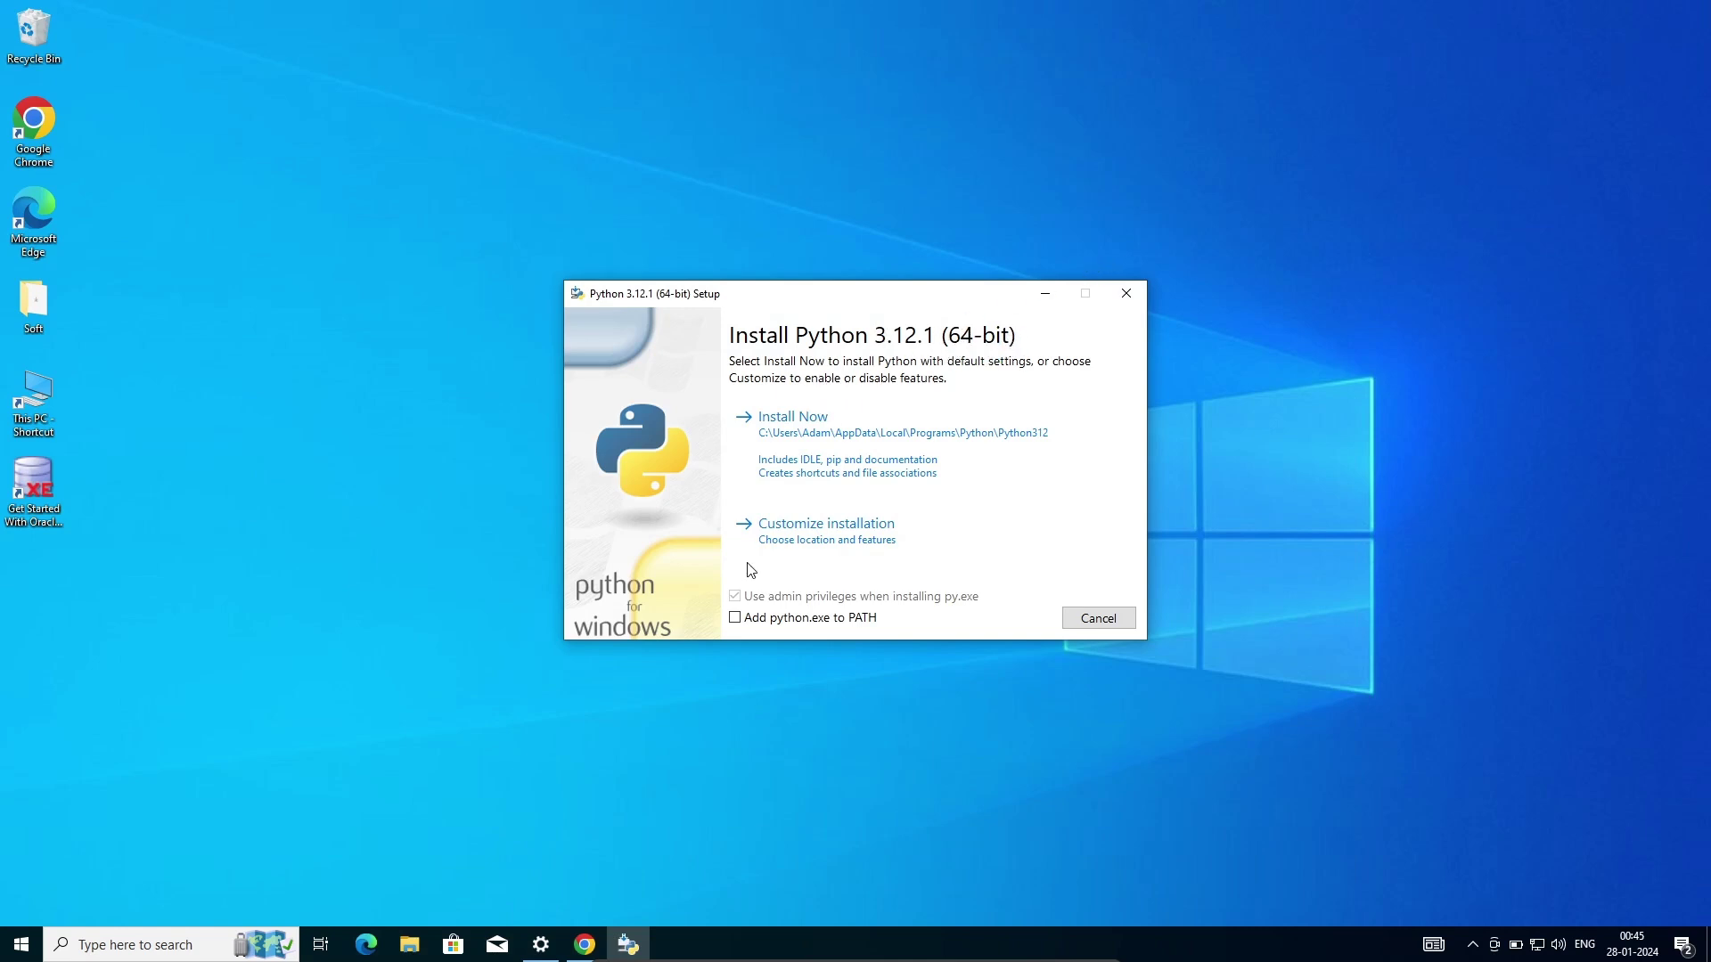
# - Run the 64-bit installer with 'Add python.exe to PATH' and close the unsupported-processor failure
pyautogui.click(773, 619)
pyautogui.click(792, 416)
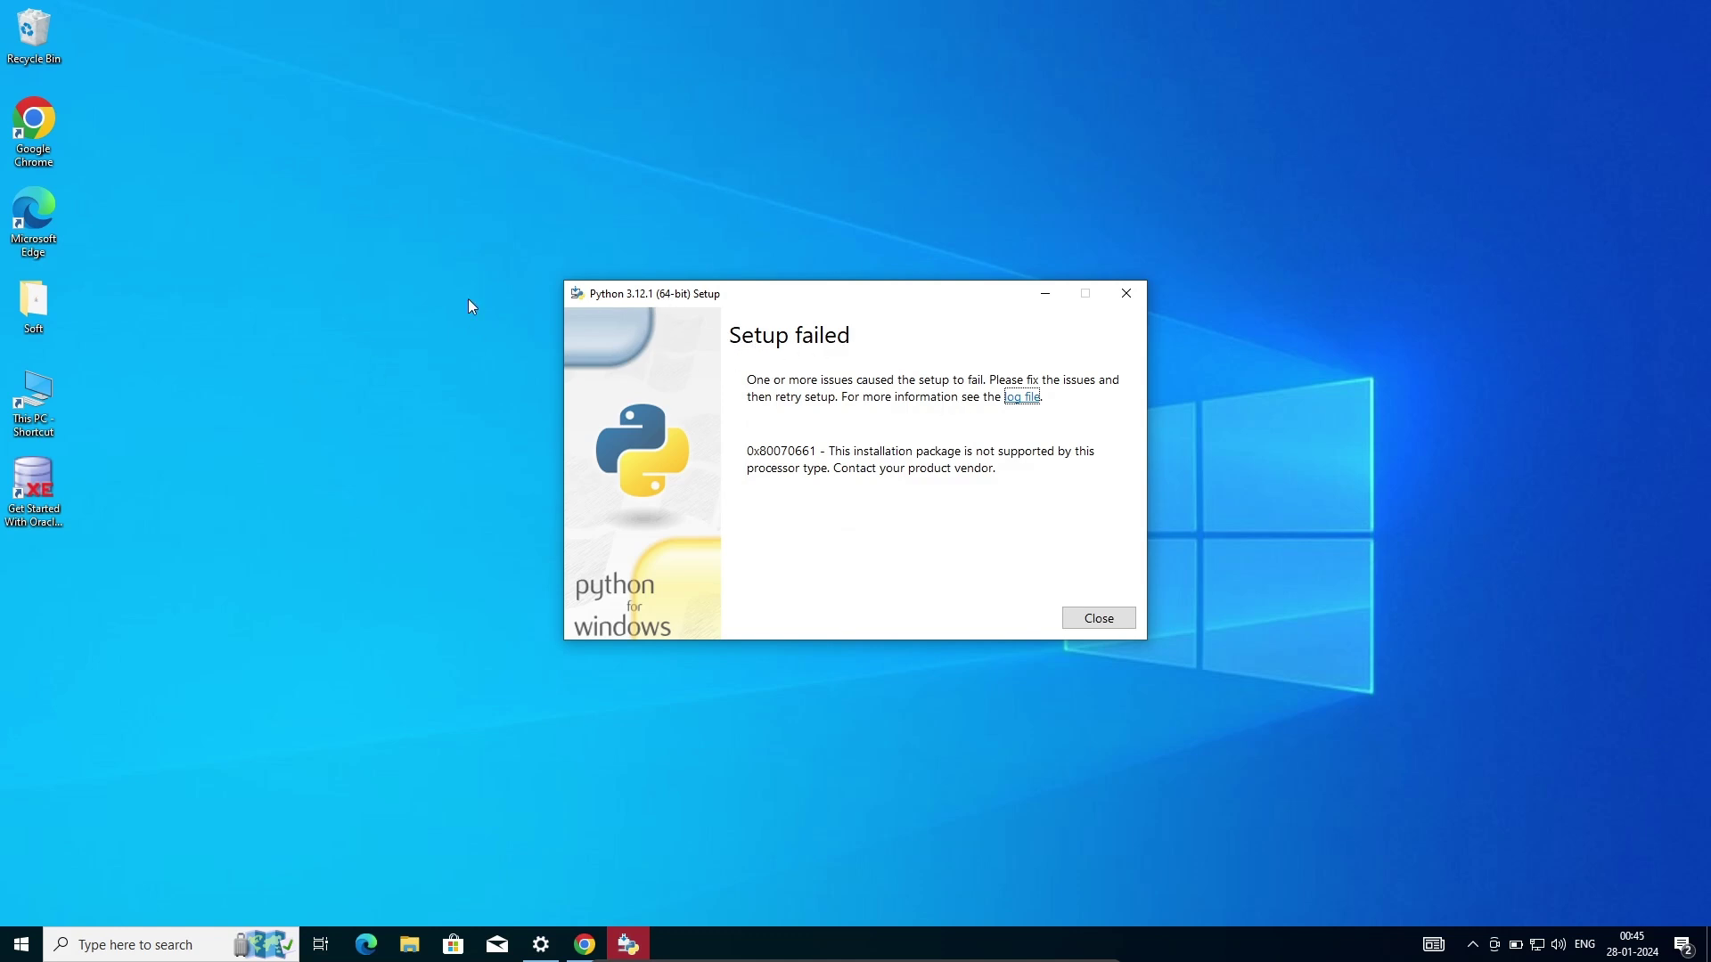
pyautogui.click(1099, 618)
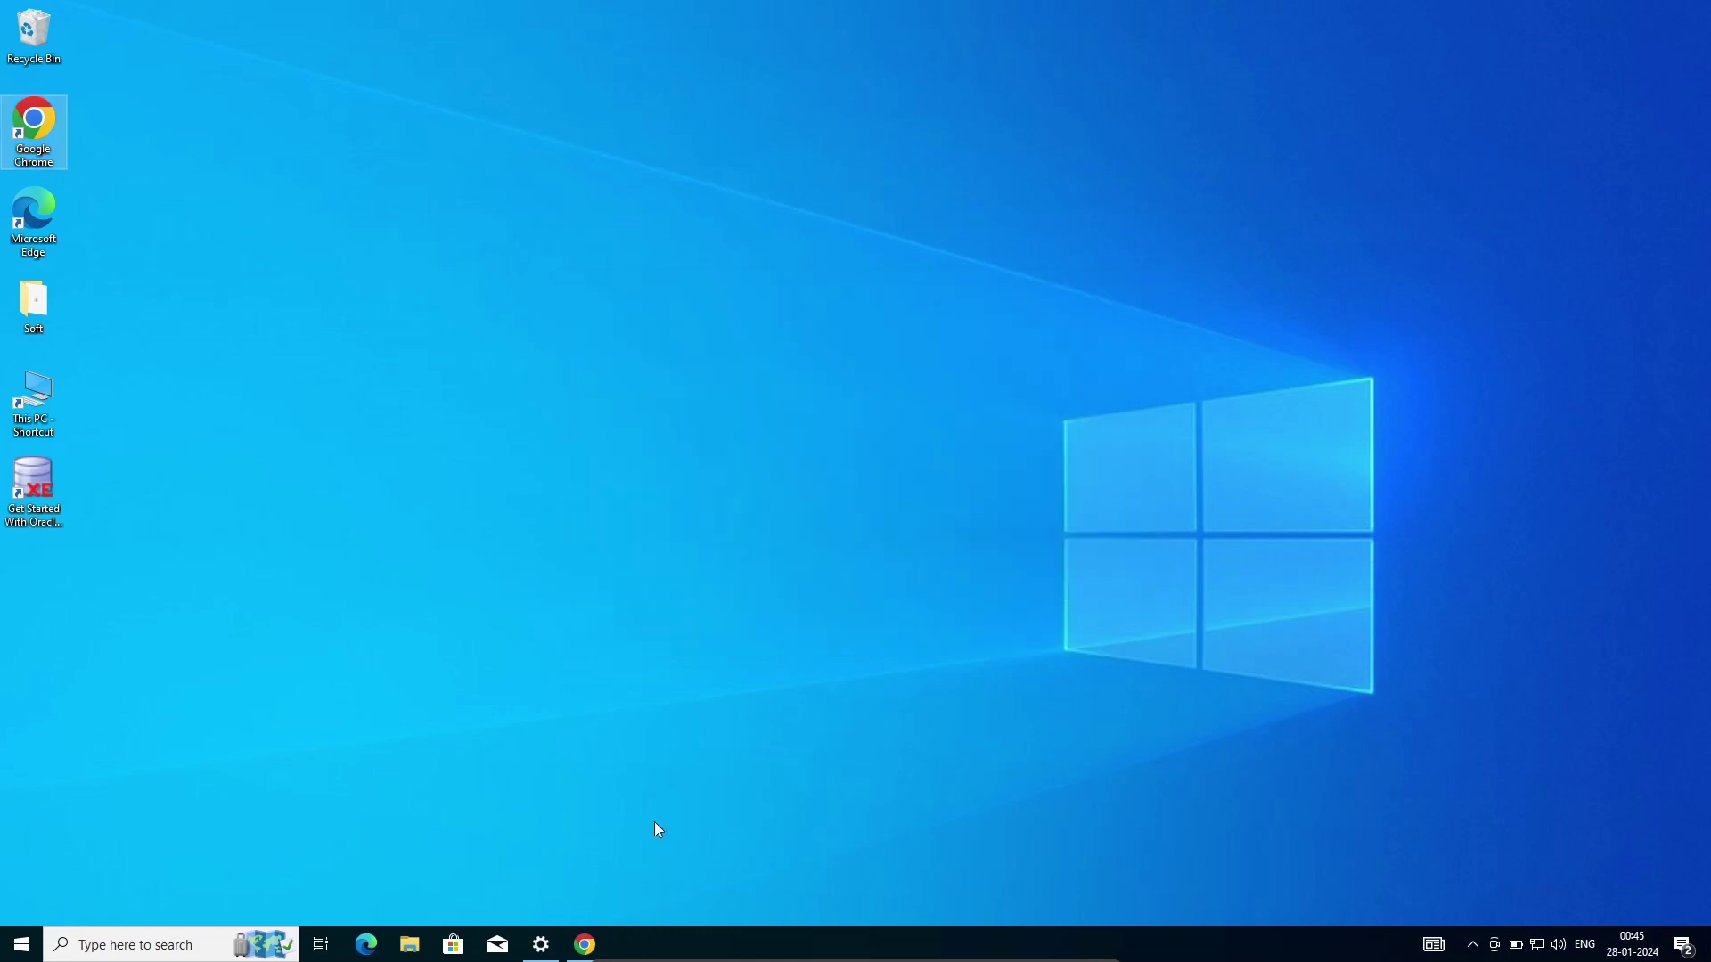
# - Search Google for a 32-bit Python download and open Python Releases for Windows
pyautogui.click(584, 945)
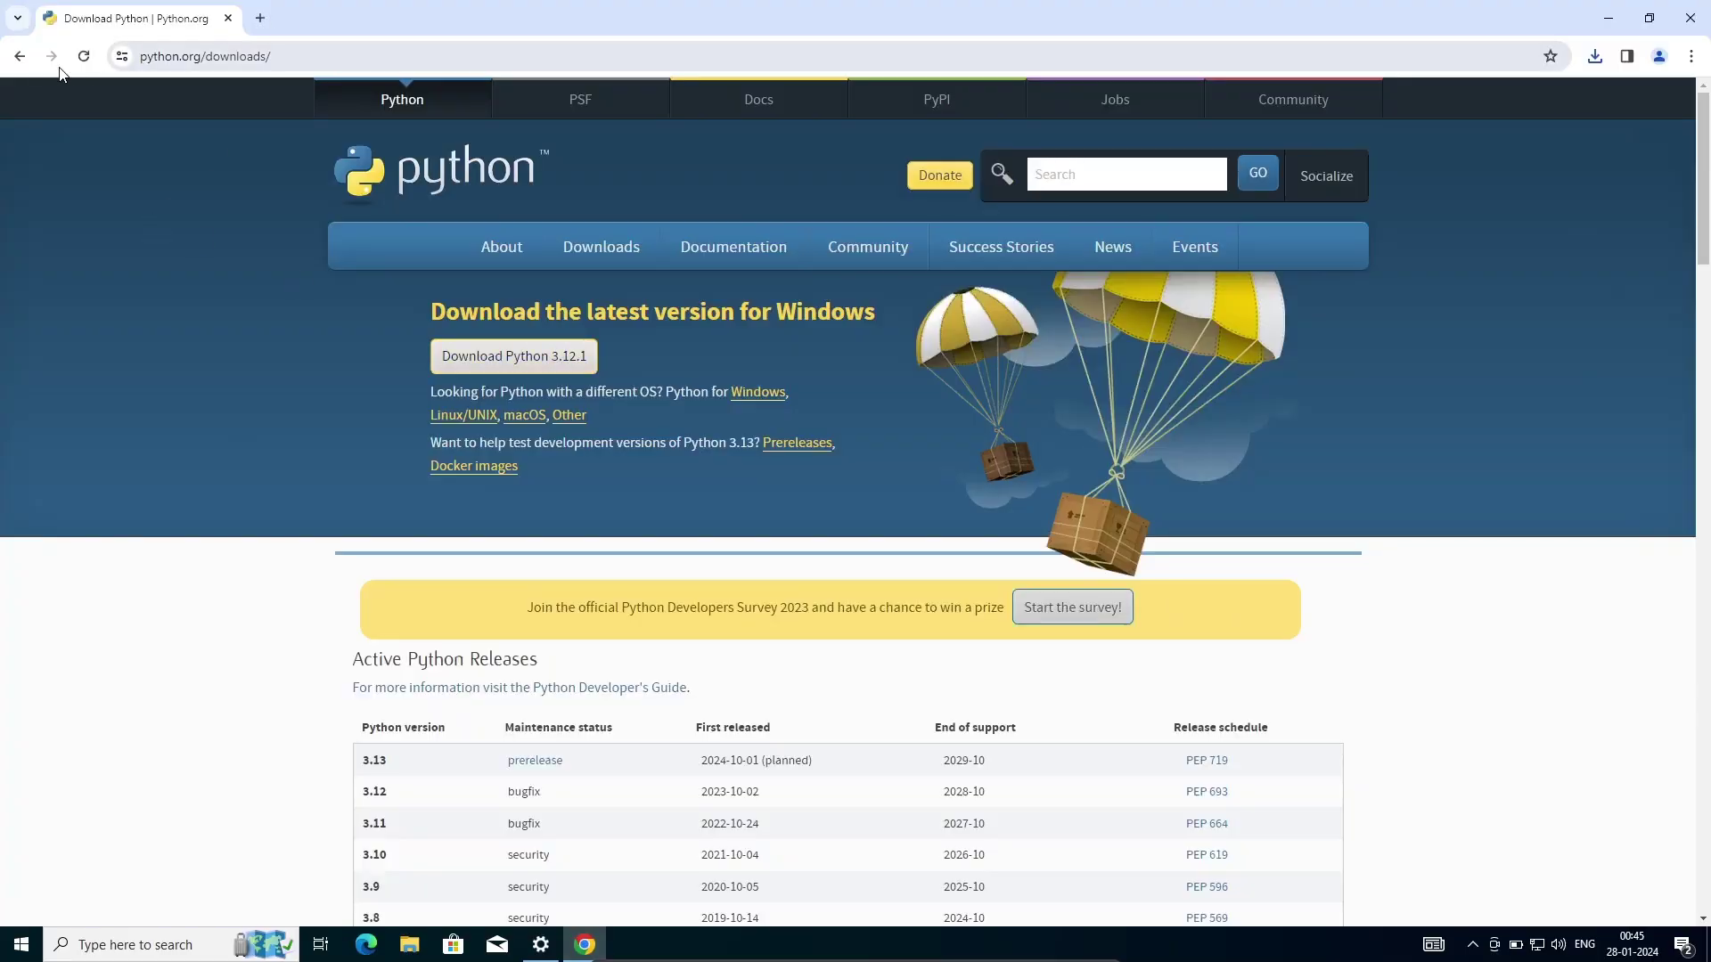
pyautogui.click(21, 59)
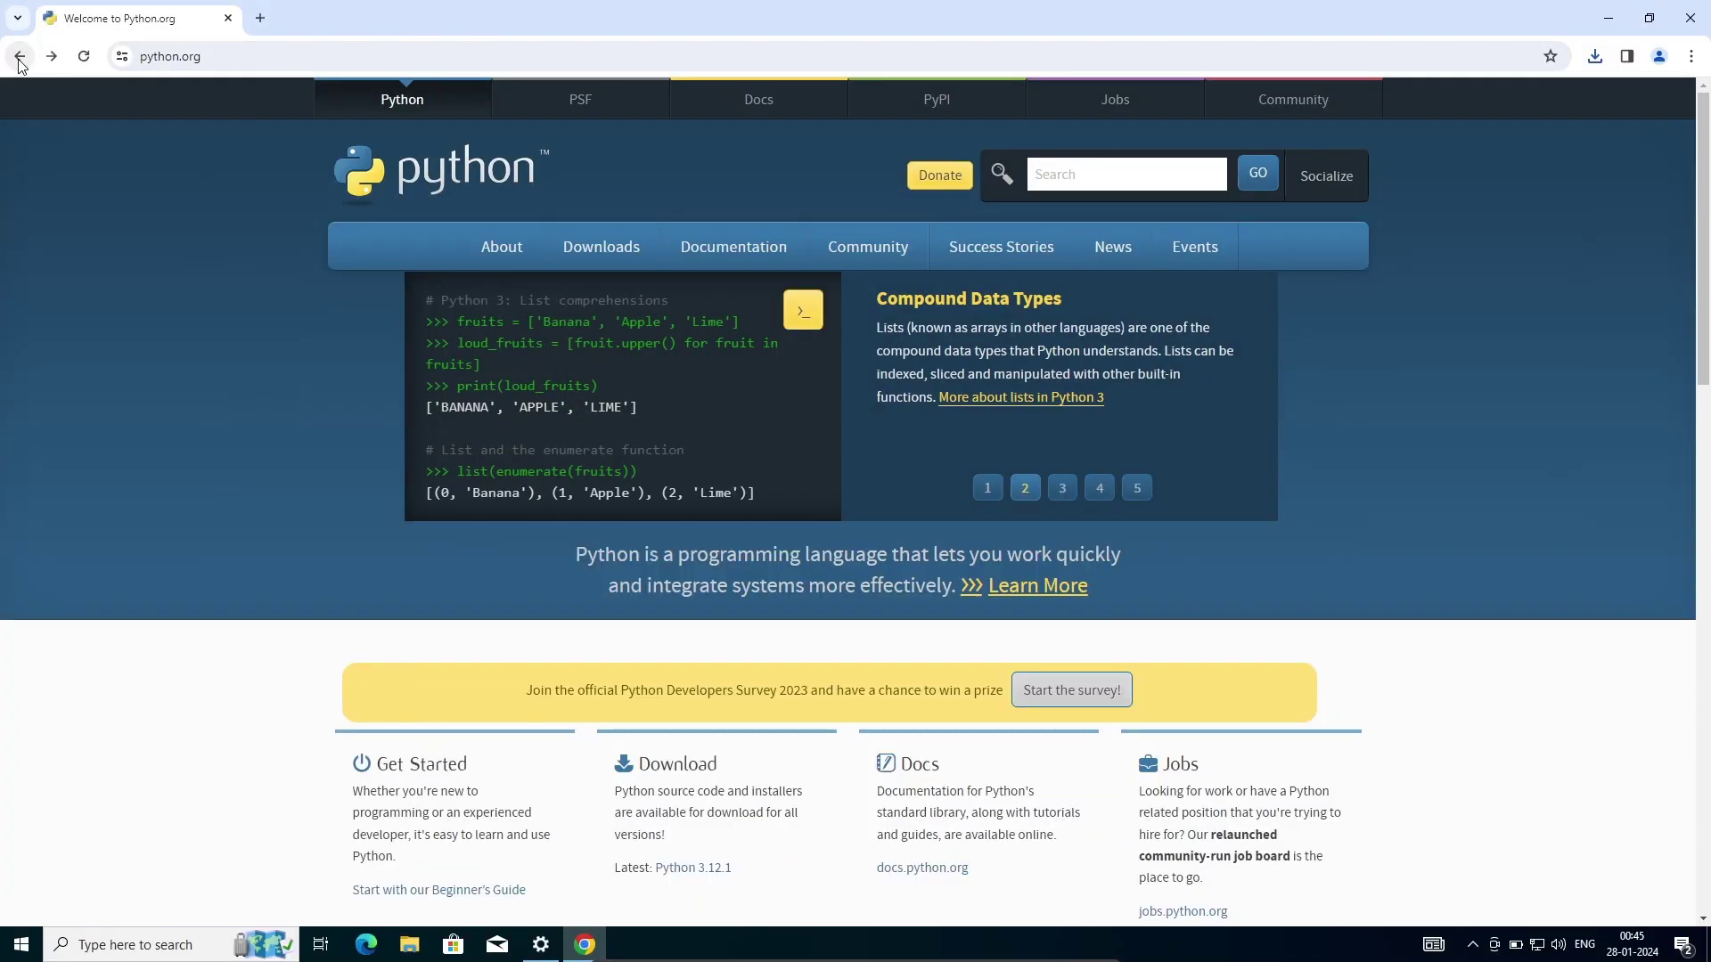
pyautogui.click(20, 58)
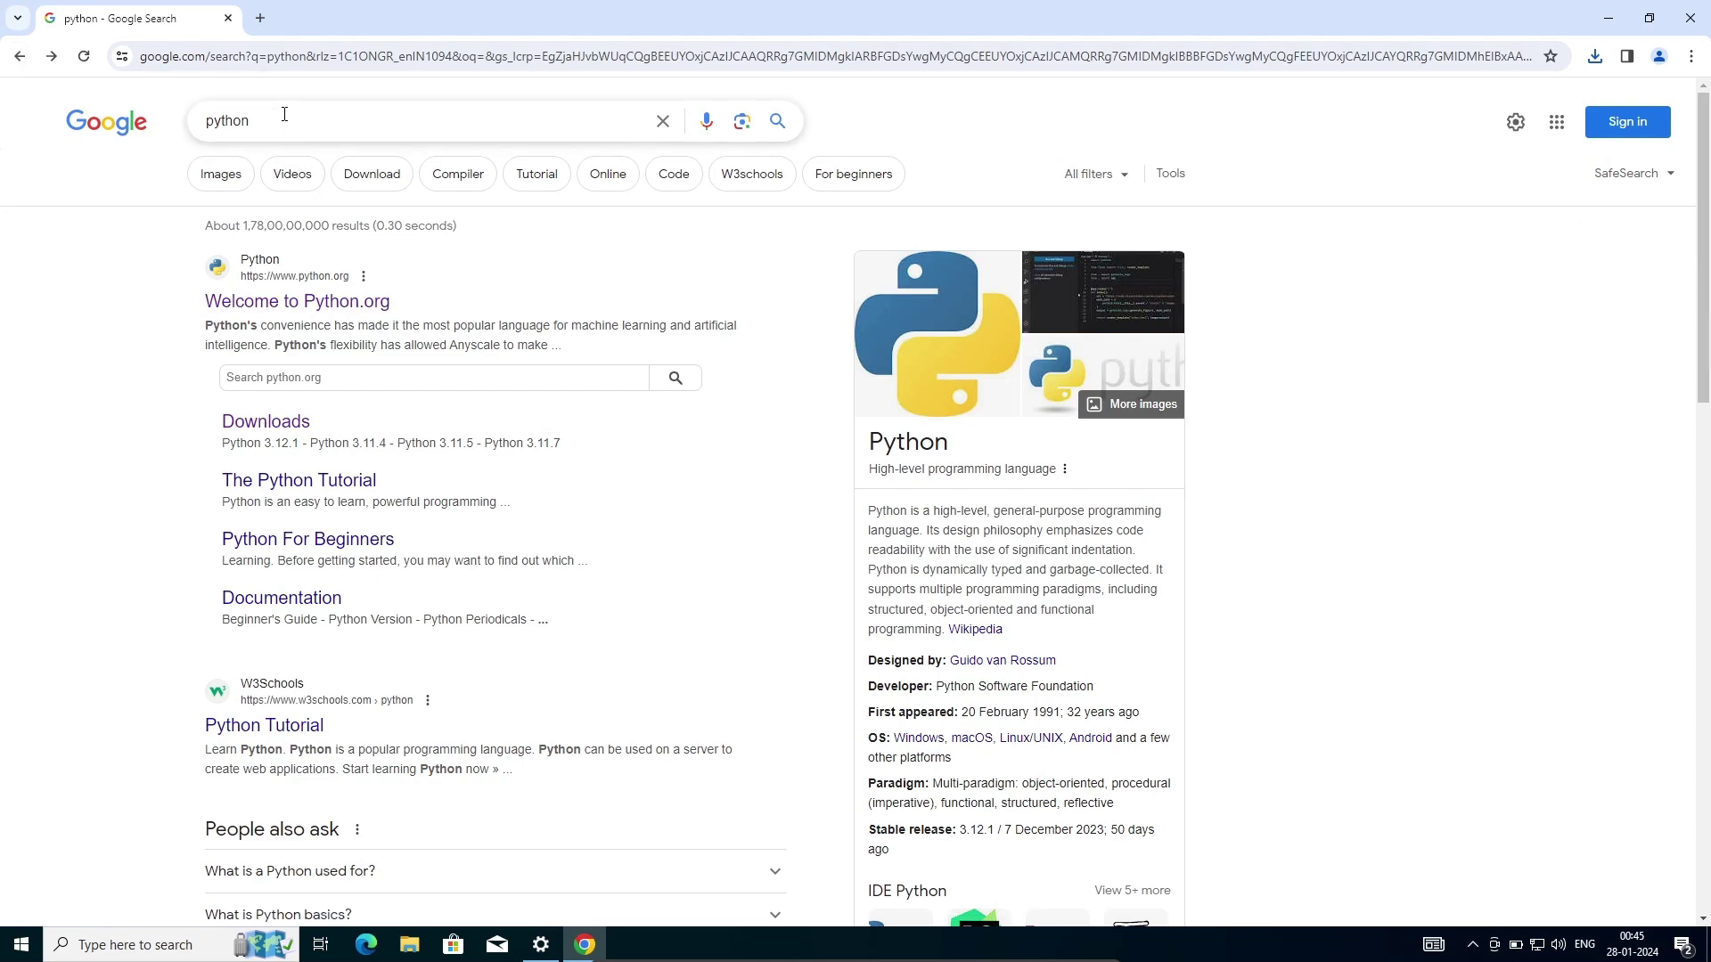
pyautogui.click(284, 121)
pyautogui.write('32')
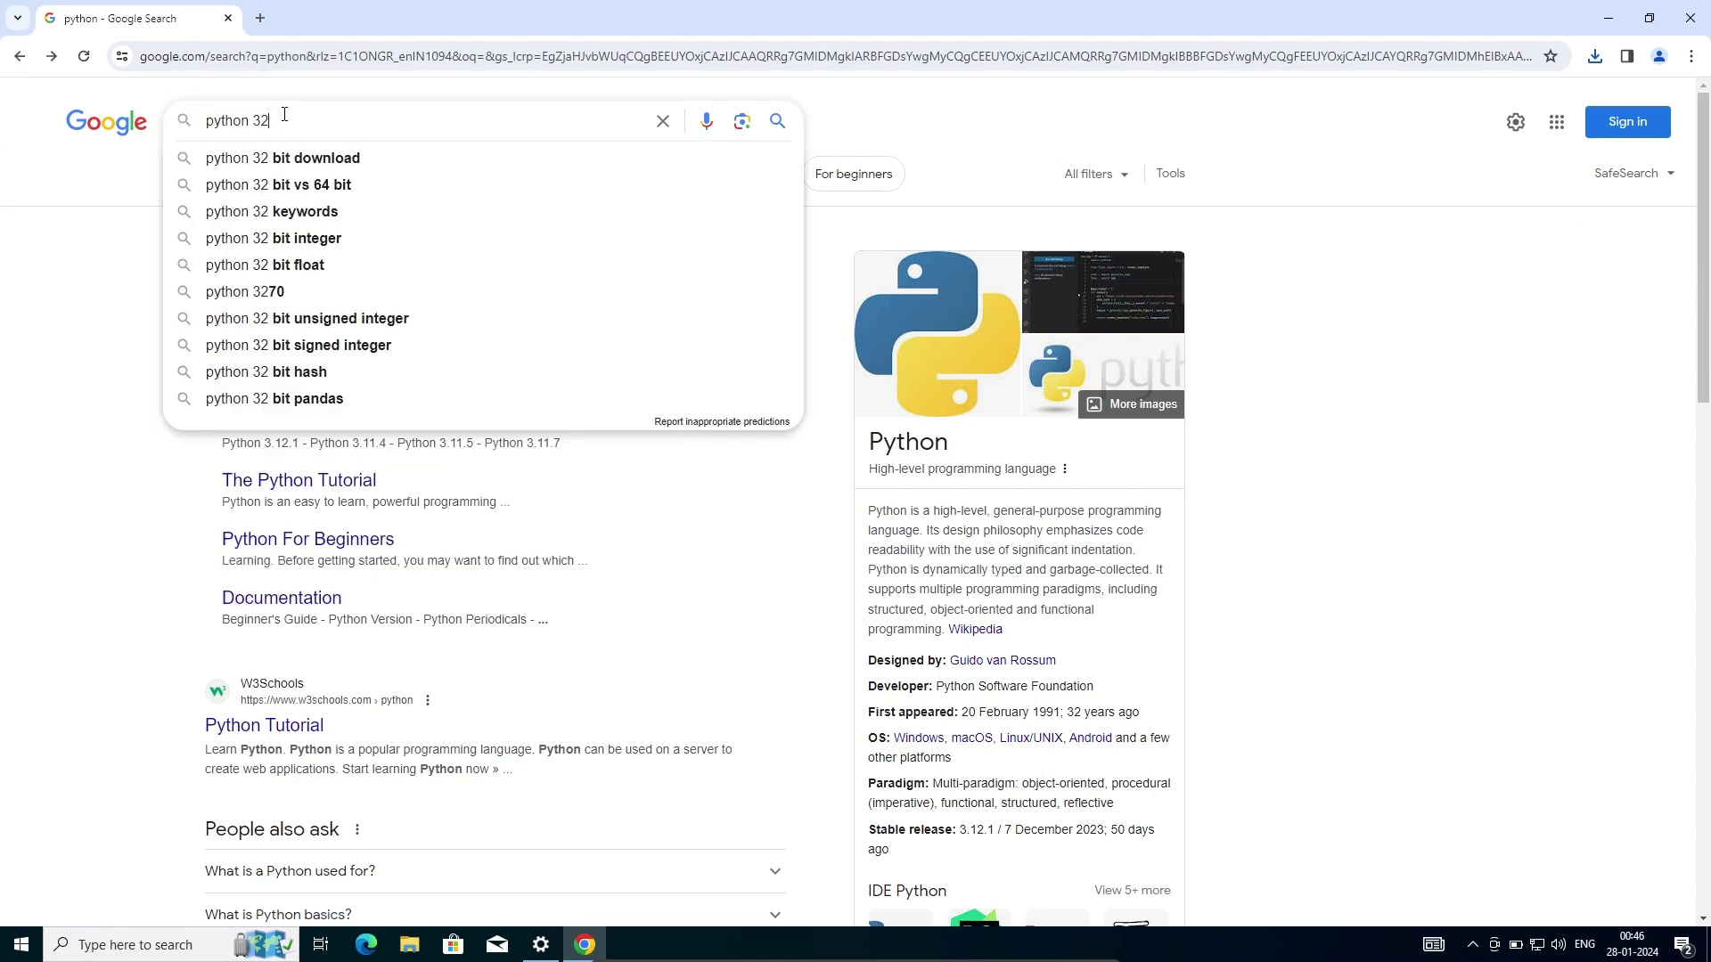
pyautogui.press('Down')
pyautogui.press('Return')
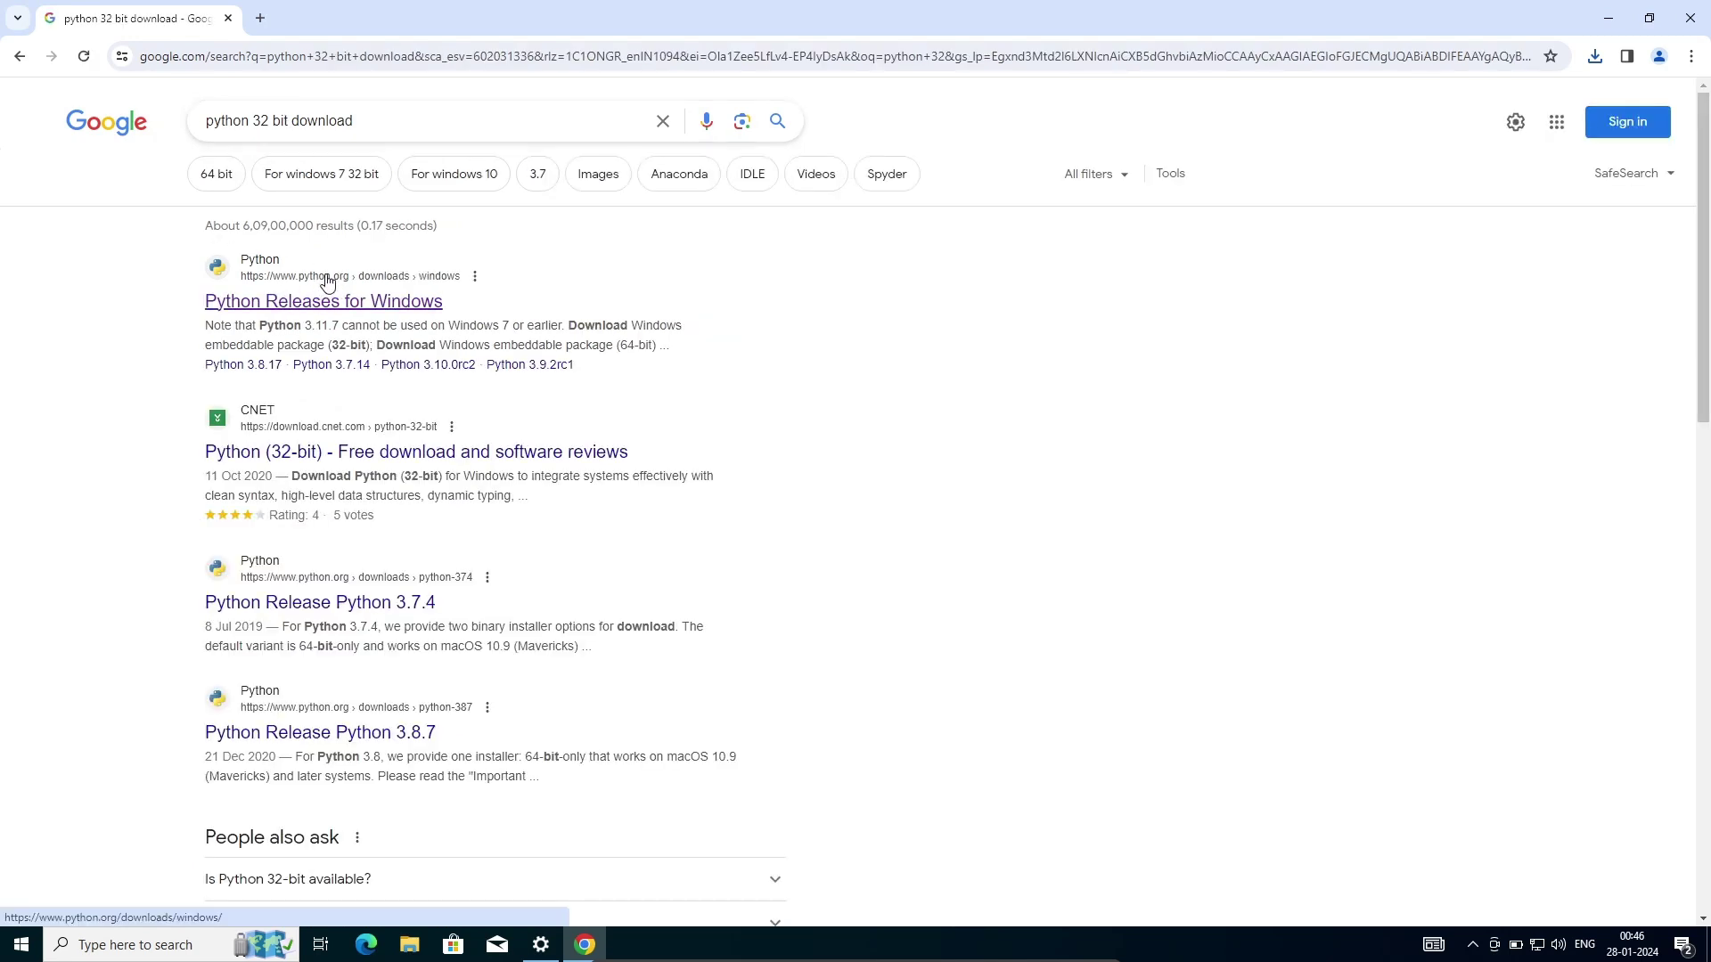
pyautogui.click(341, 305)
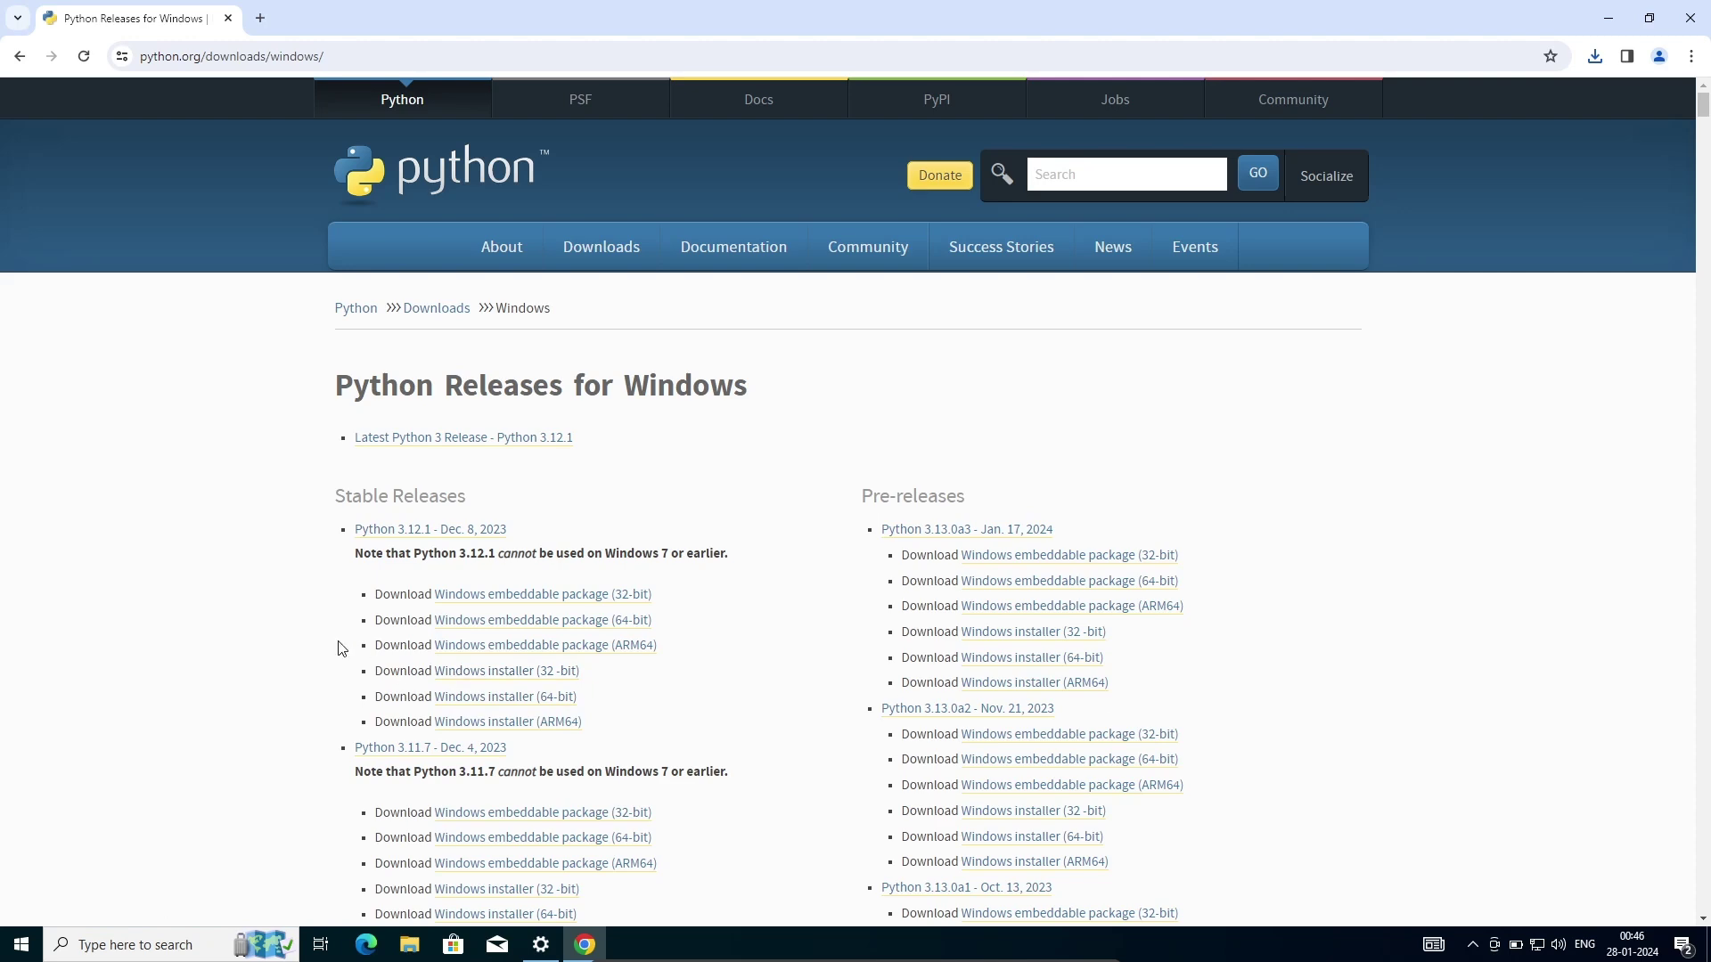
pyautogui.scroll(-3, 187, 624)
pyautogui.scroll(-3, 187, 624)
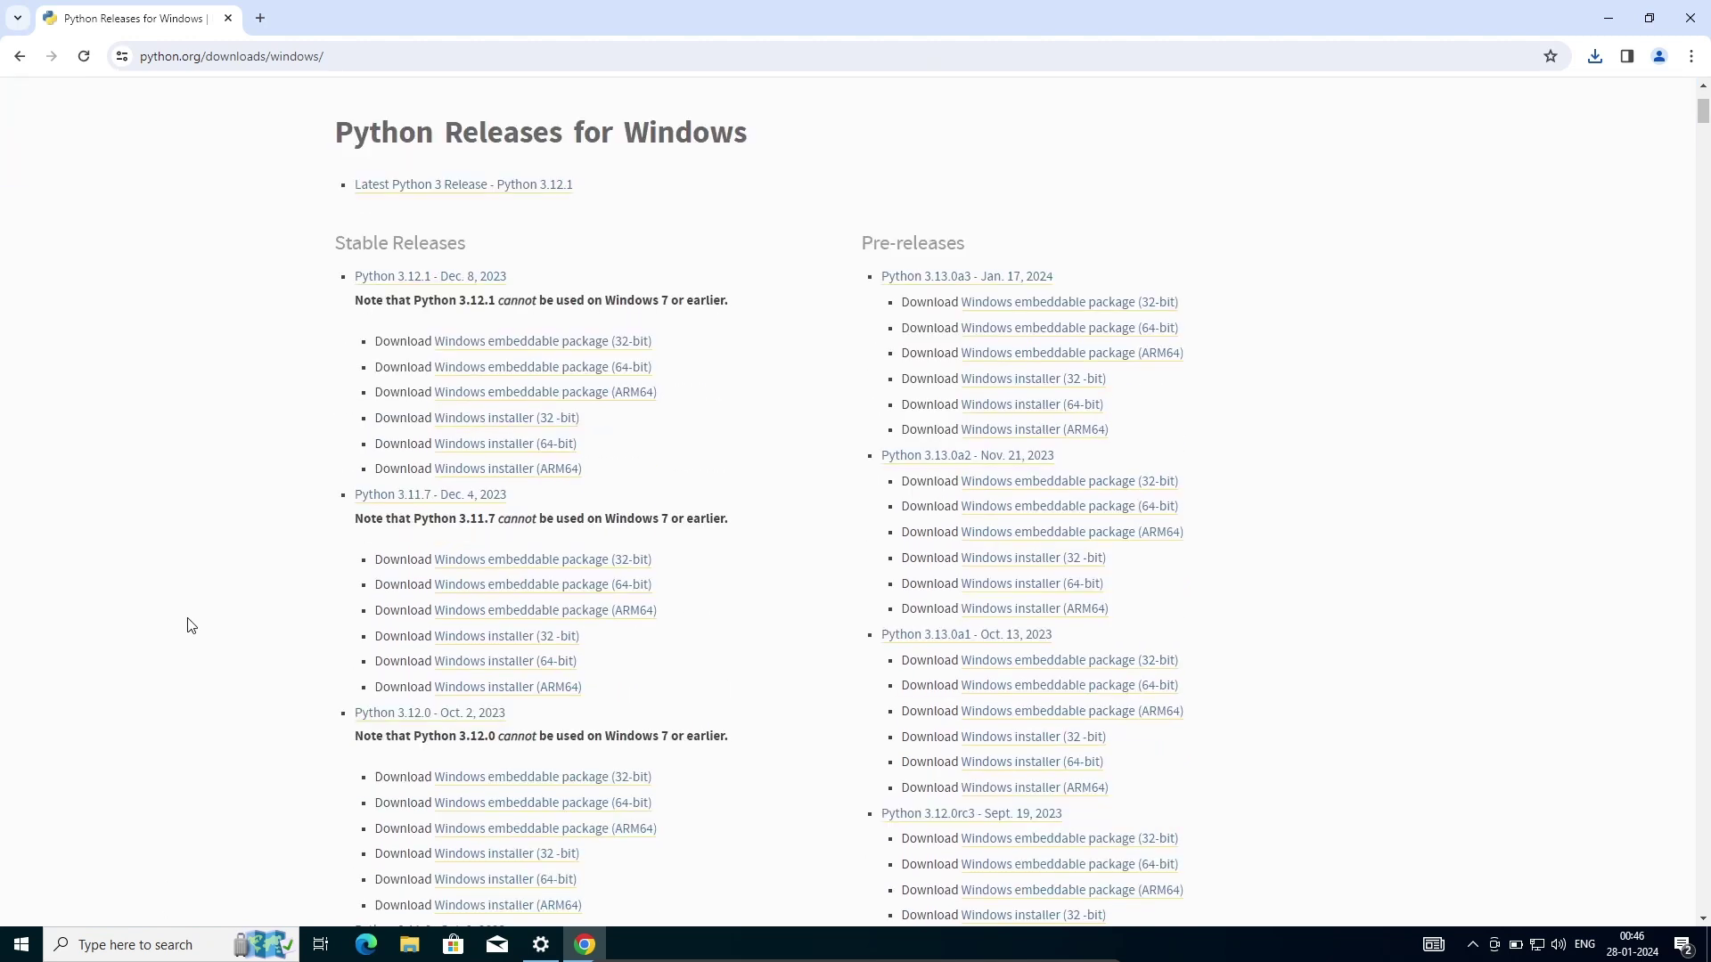
pyautogui.scroll(-1, 188, 623)
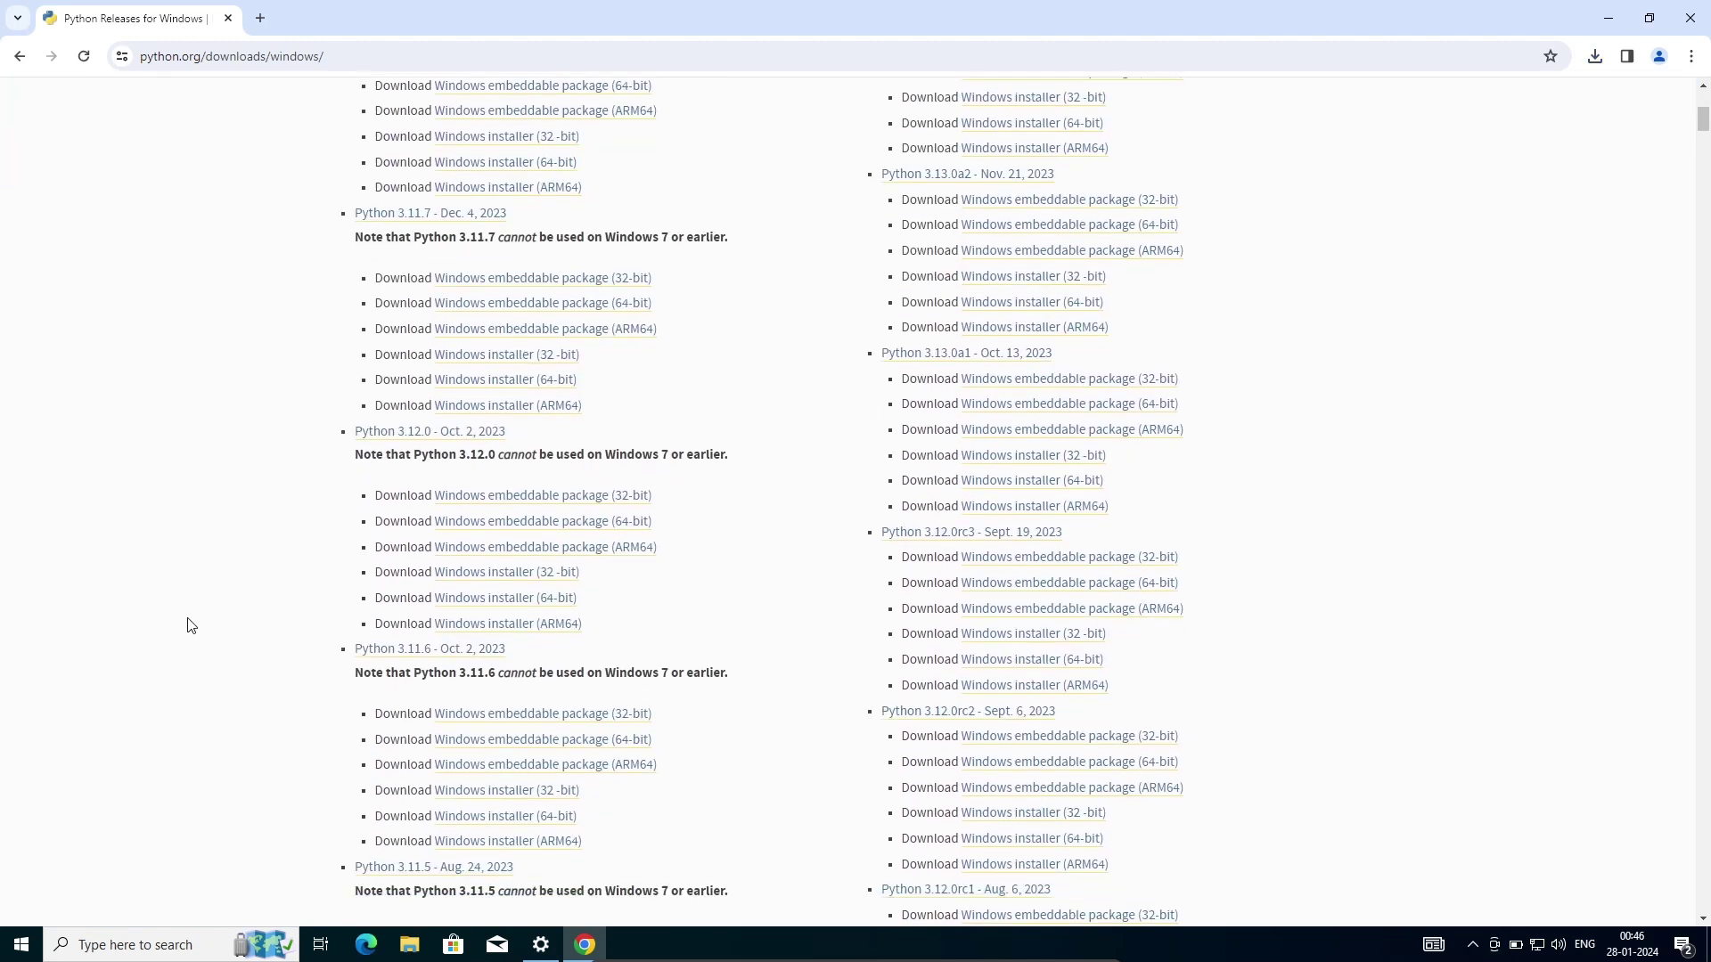
pyautogui.scroll(2, 187, 624)
pyautogui.scroll(3, 187, 625)
pyautogui.scroll(2, 187, 624)
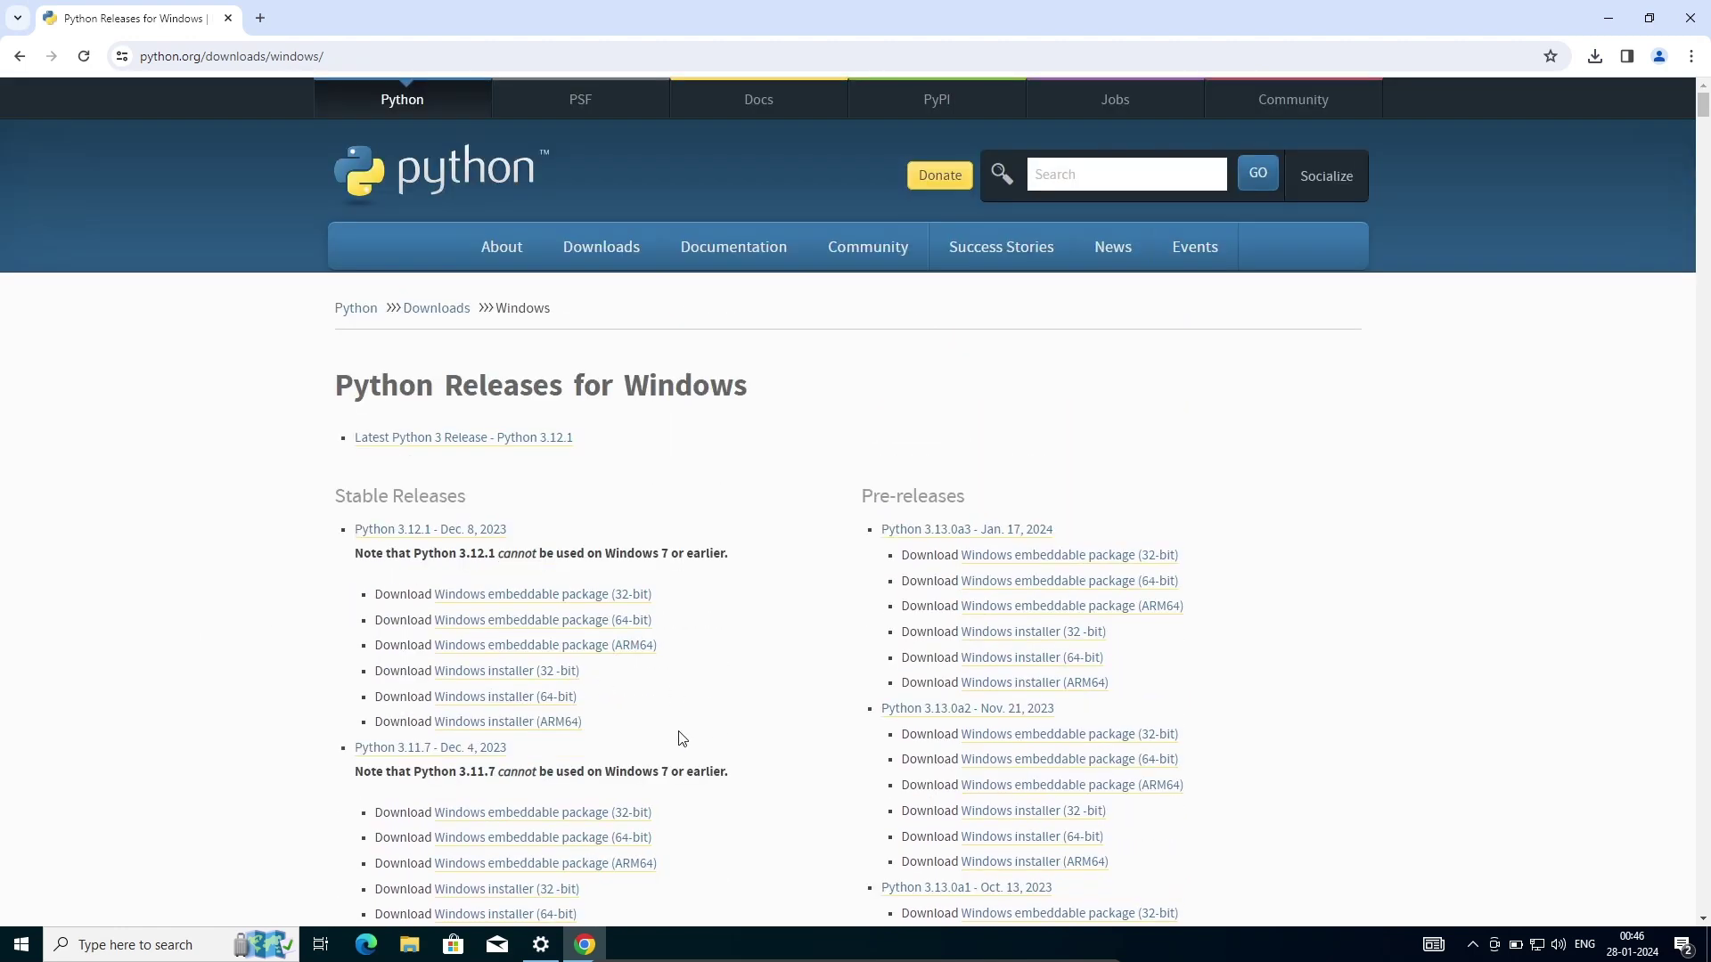
# - Download the Python 3.12.1 Windows installer (32-bit) and run python-3.12.1.exe
pyautogui.click(484, 672)
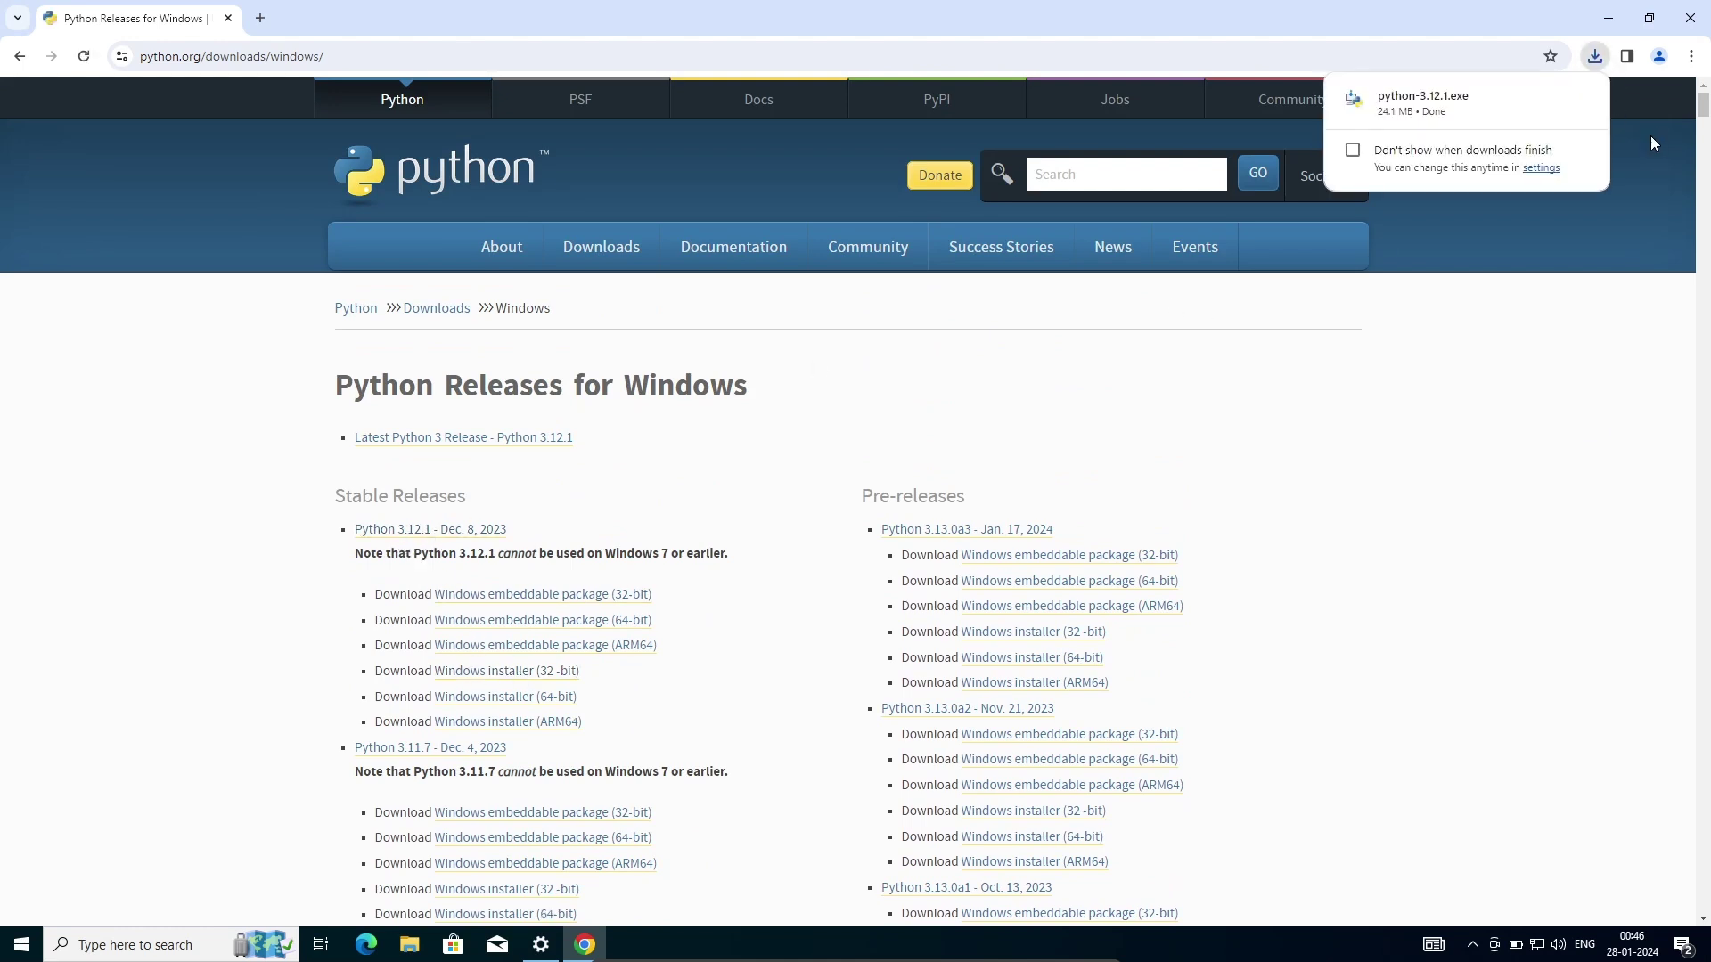
pyautogui.moveTo(1424, 103)
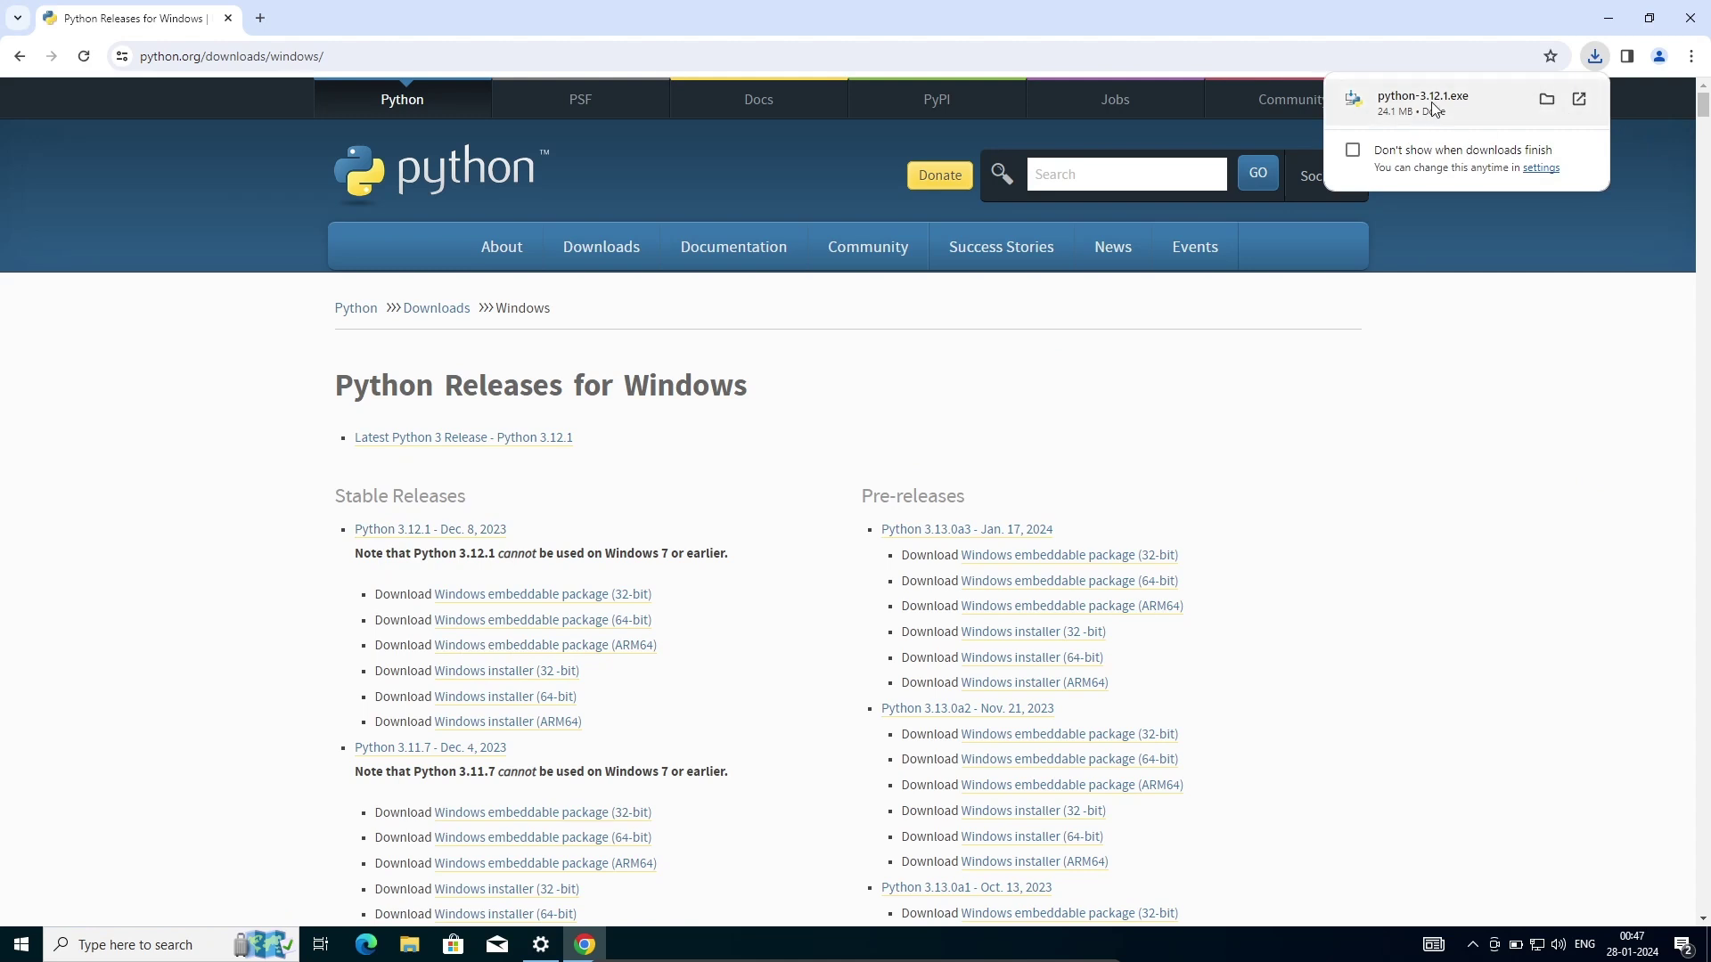
pyautogui.click(1434, 110)
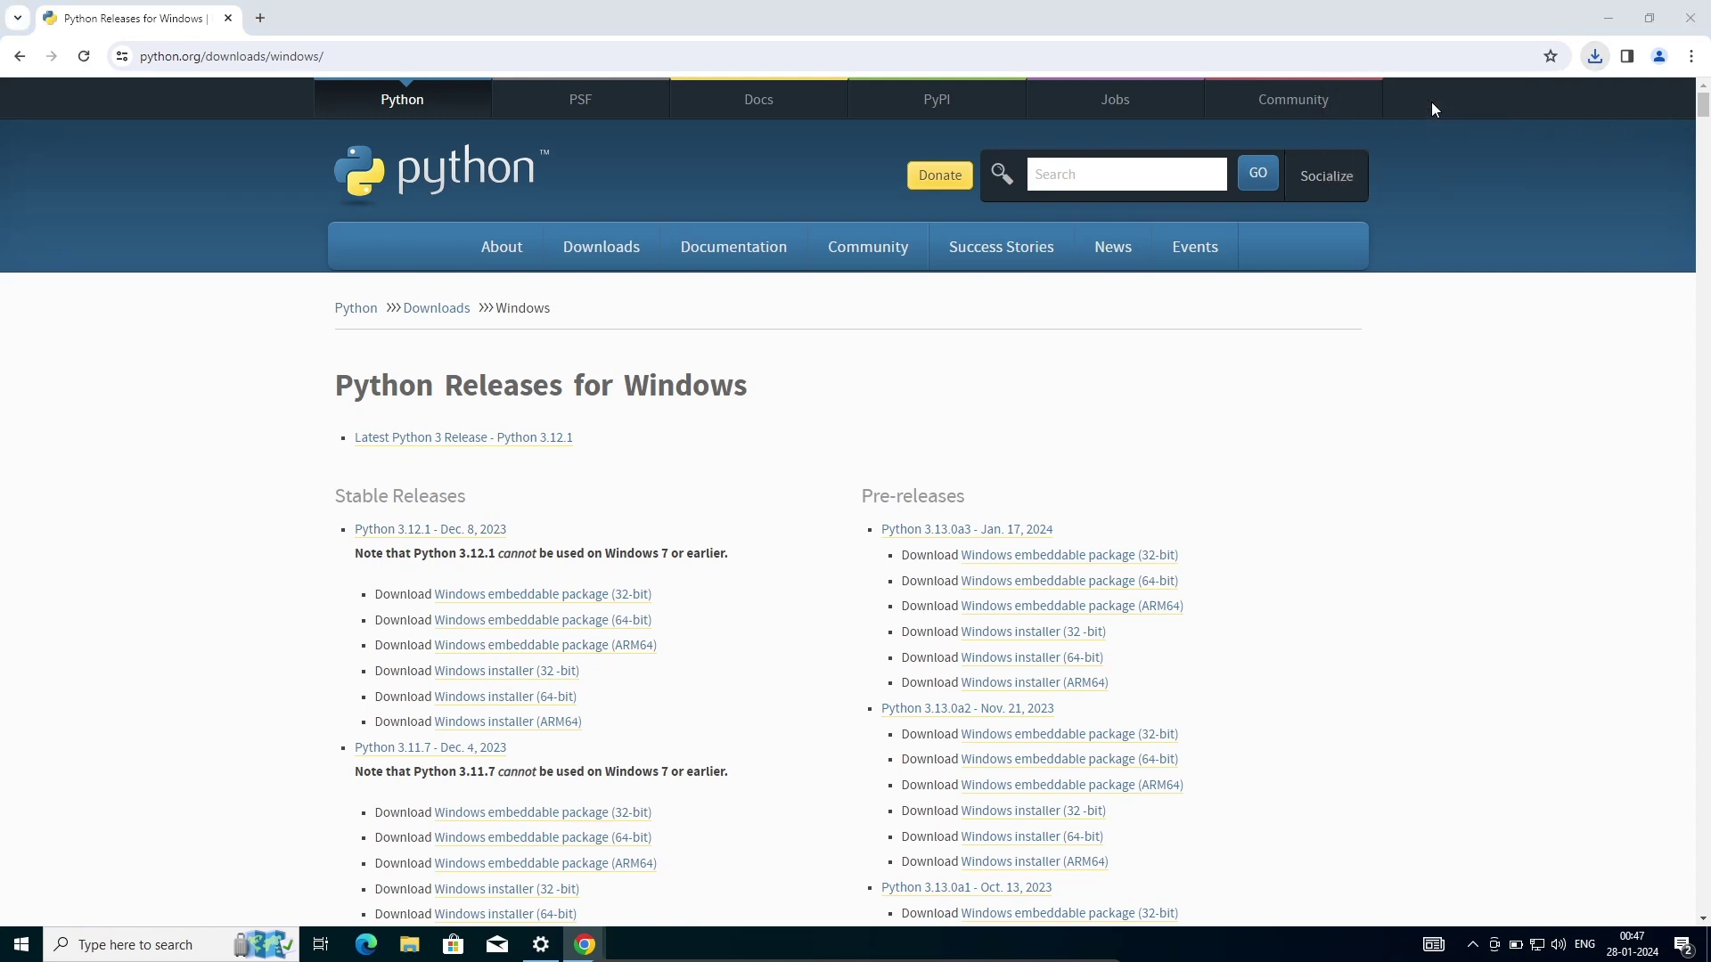
# - Install Python 3.12.1 (32-bit) with Install Now and close the 'Setup was successful' dialog
pyautogui.click(1608, 15)
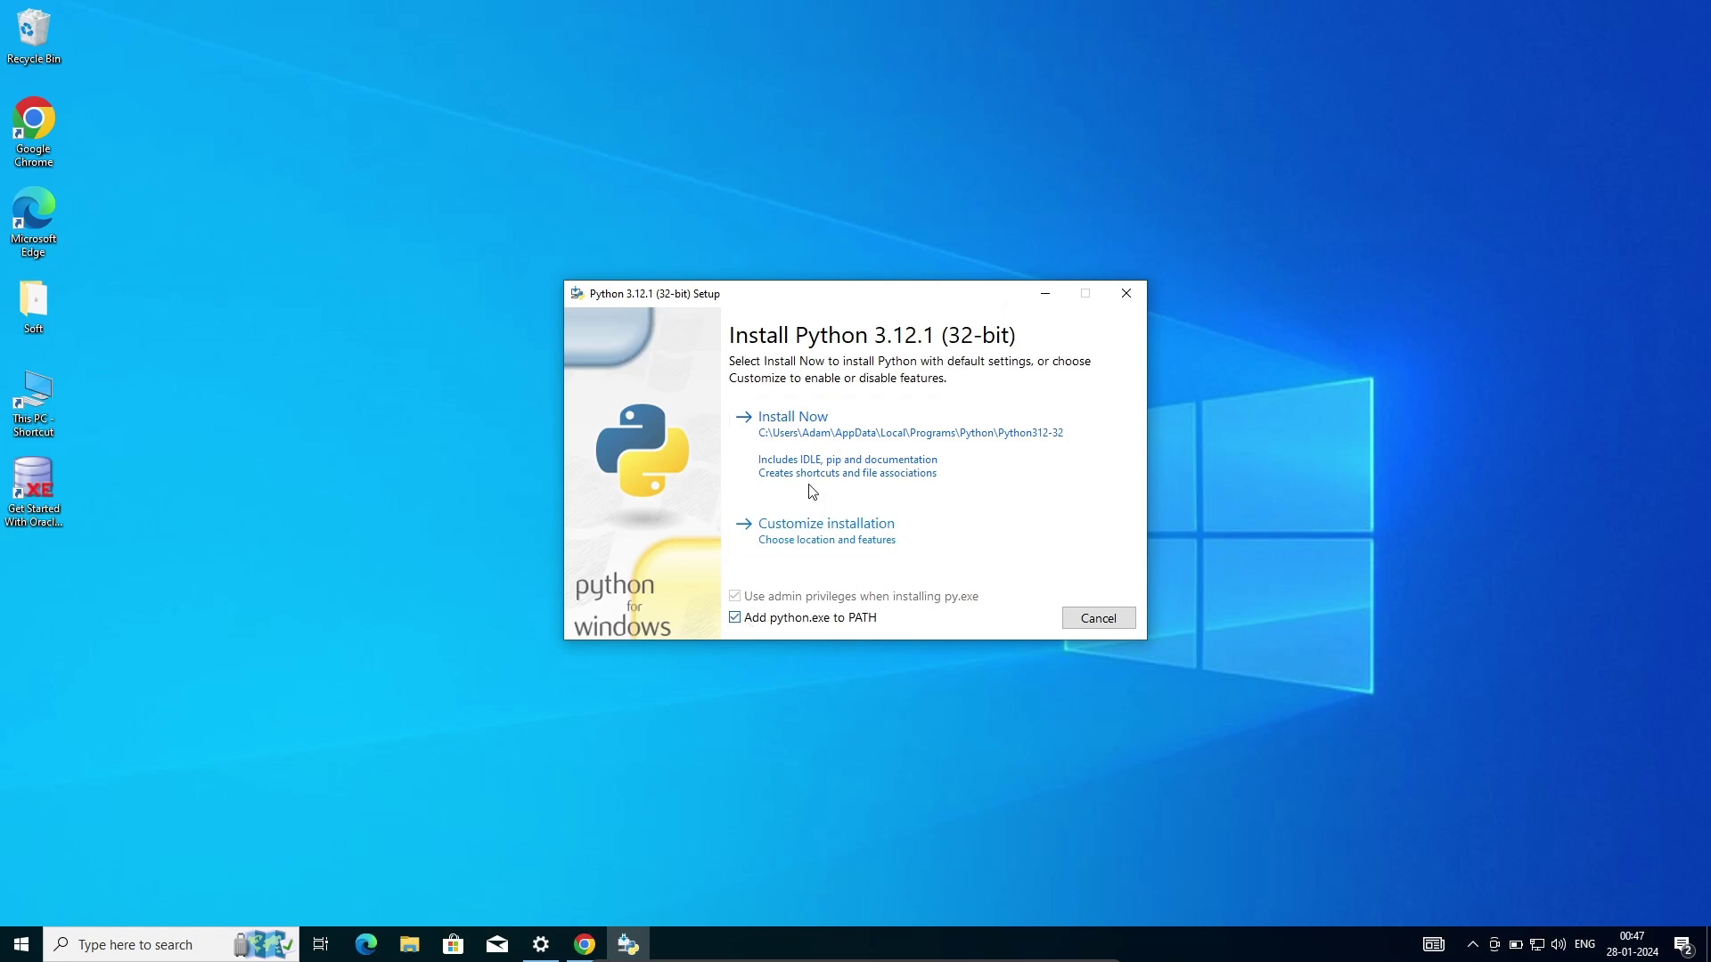
pyautogui.click(799, 454)
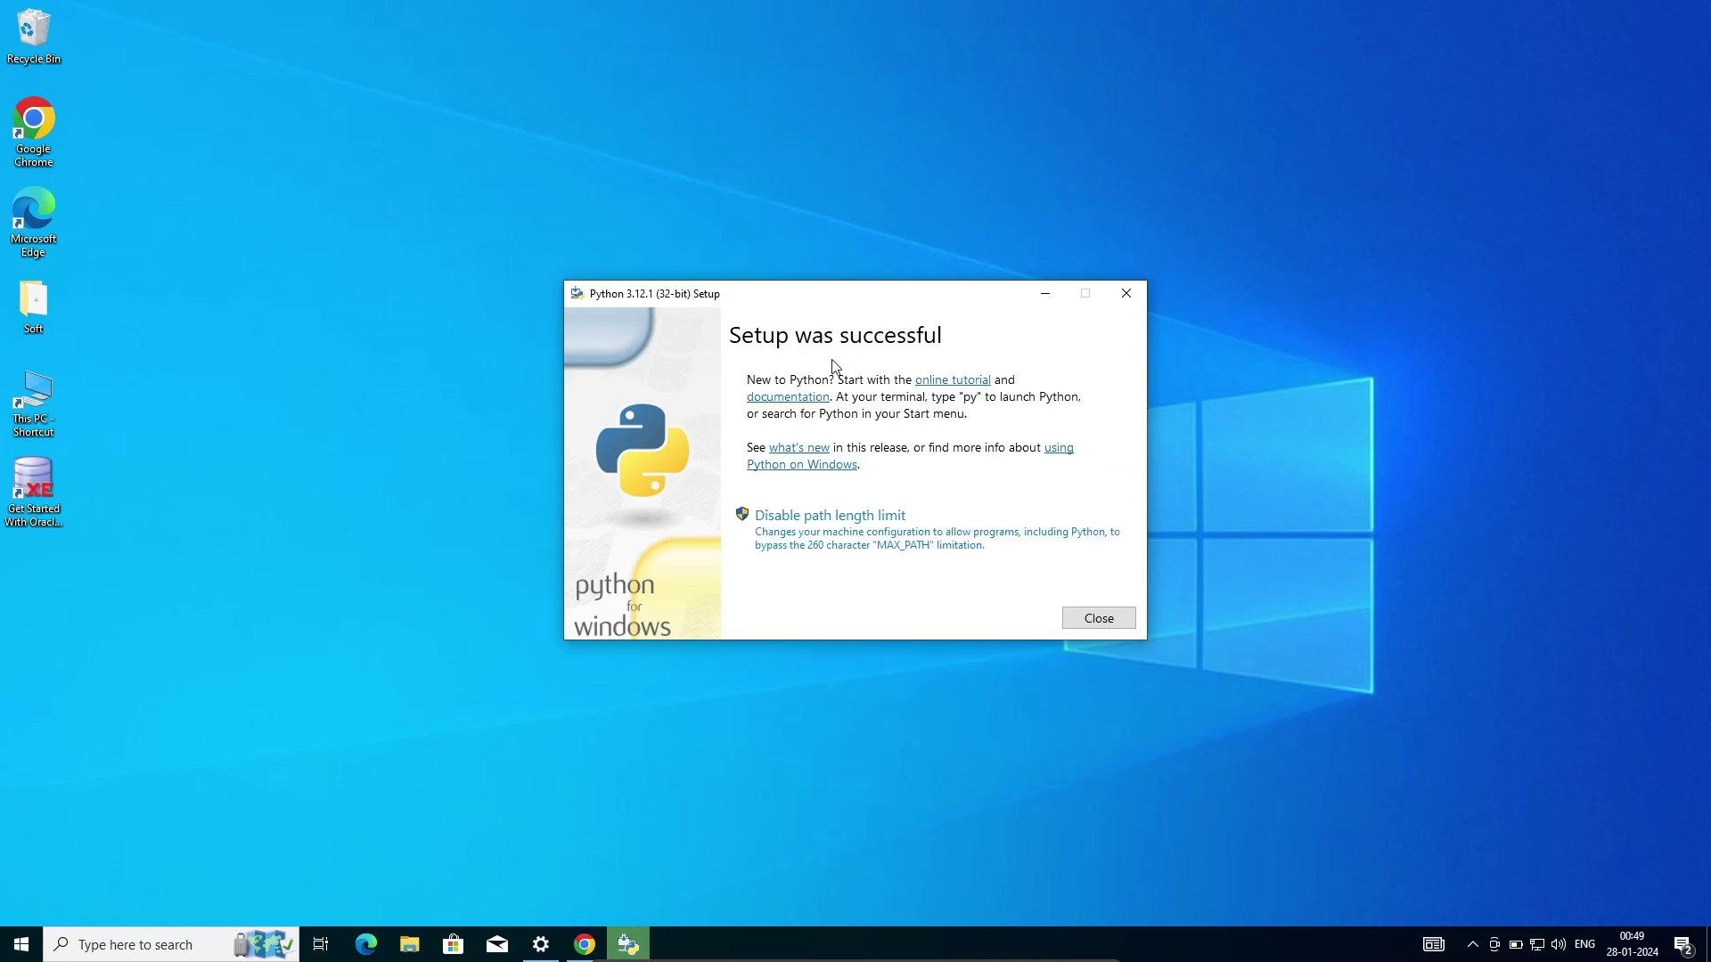
pyautogui.click(1105, 618)
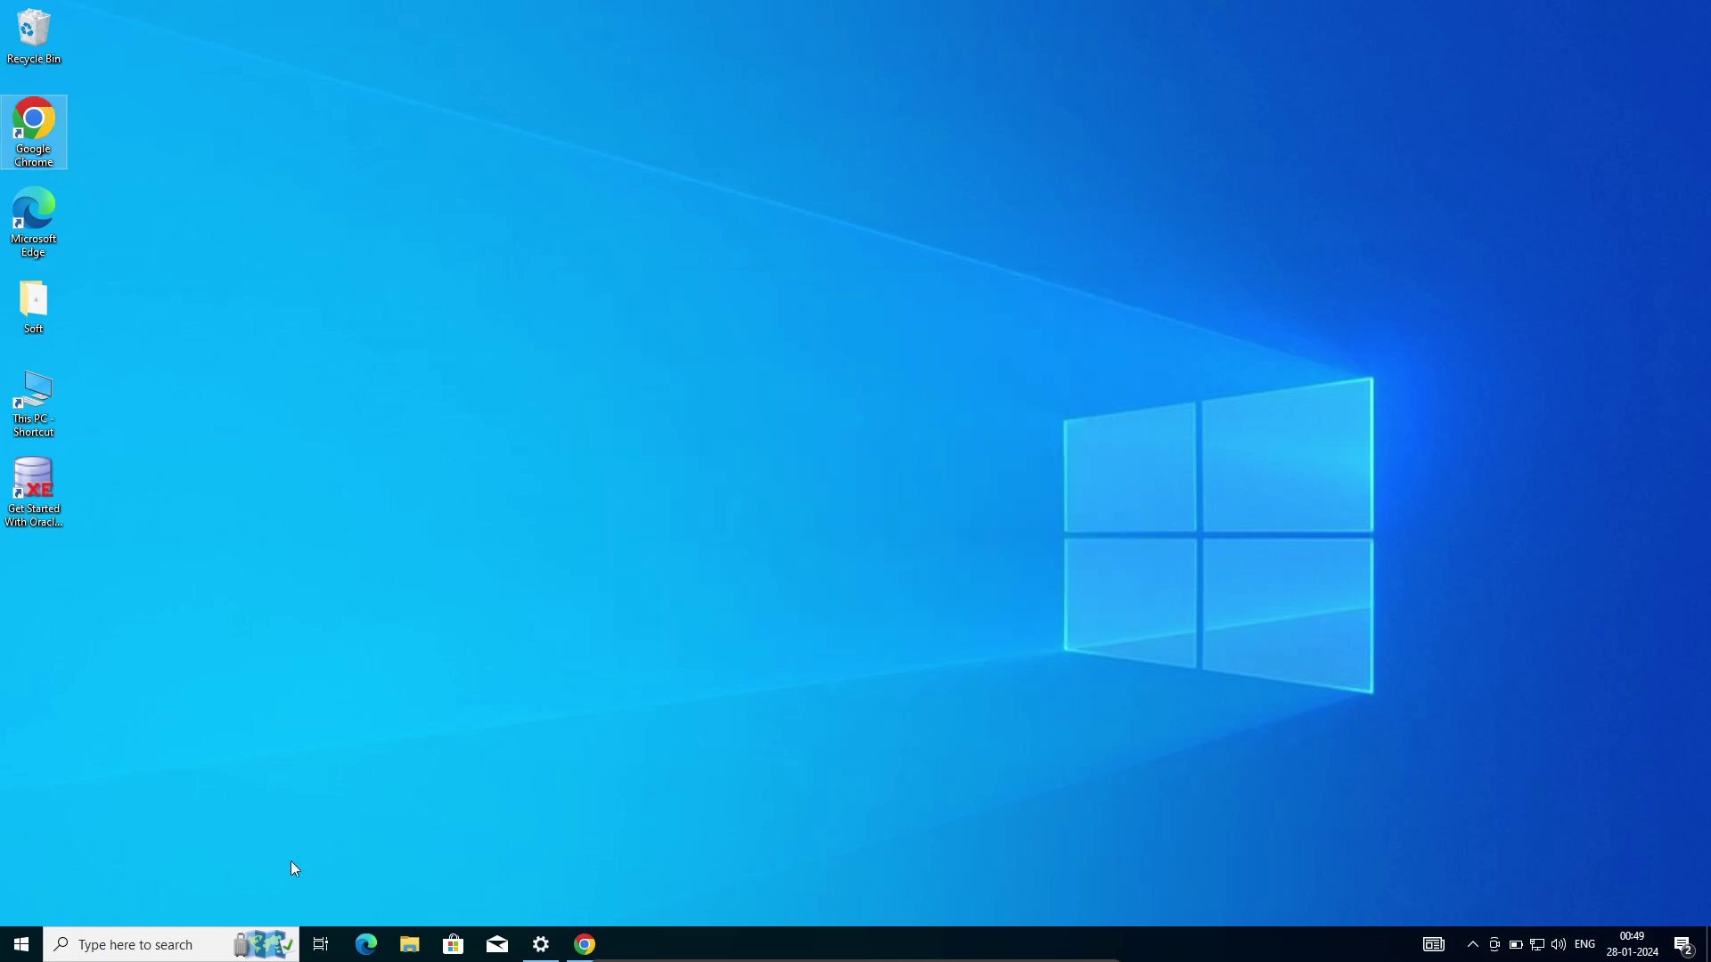
# - Search Windows for 'cmd' and launch Command Prompt
pyautogui.click(133, 946)
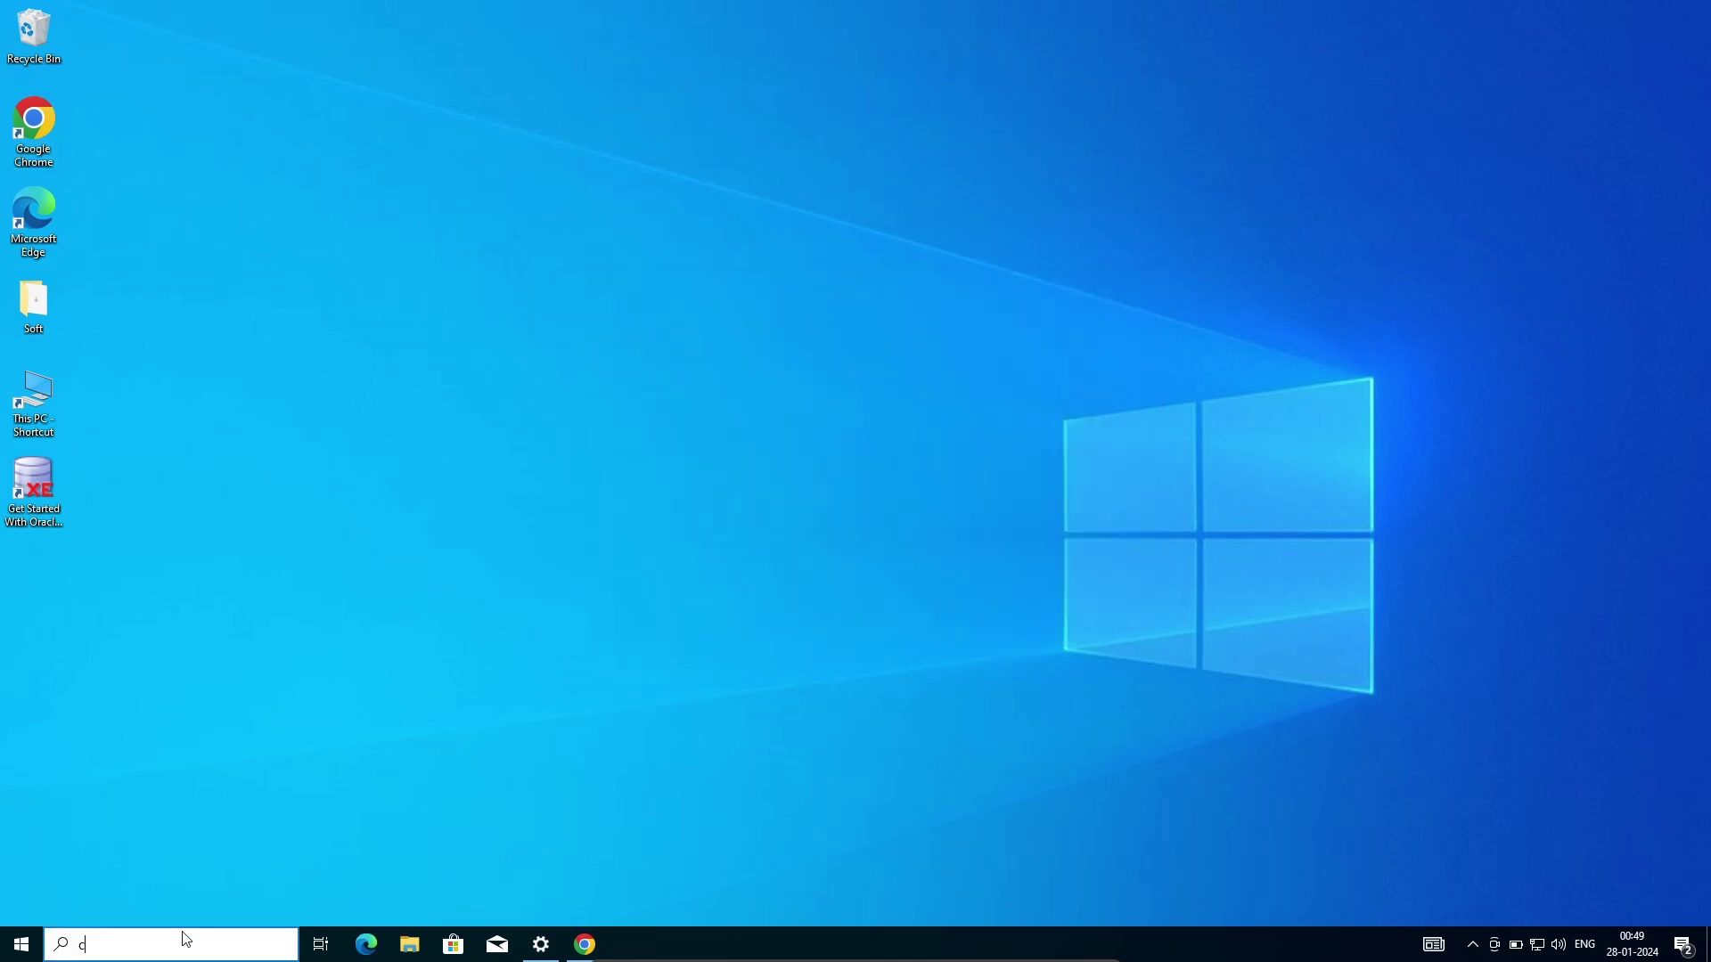
pyautogui.write('cmd')
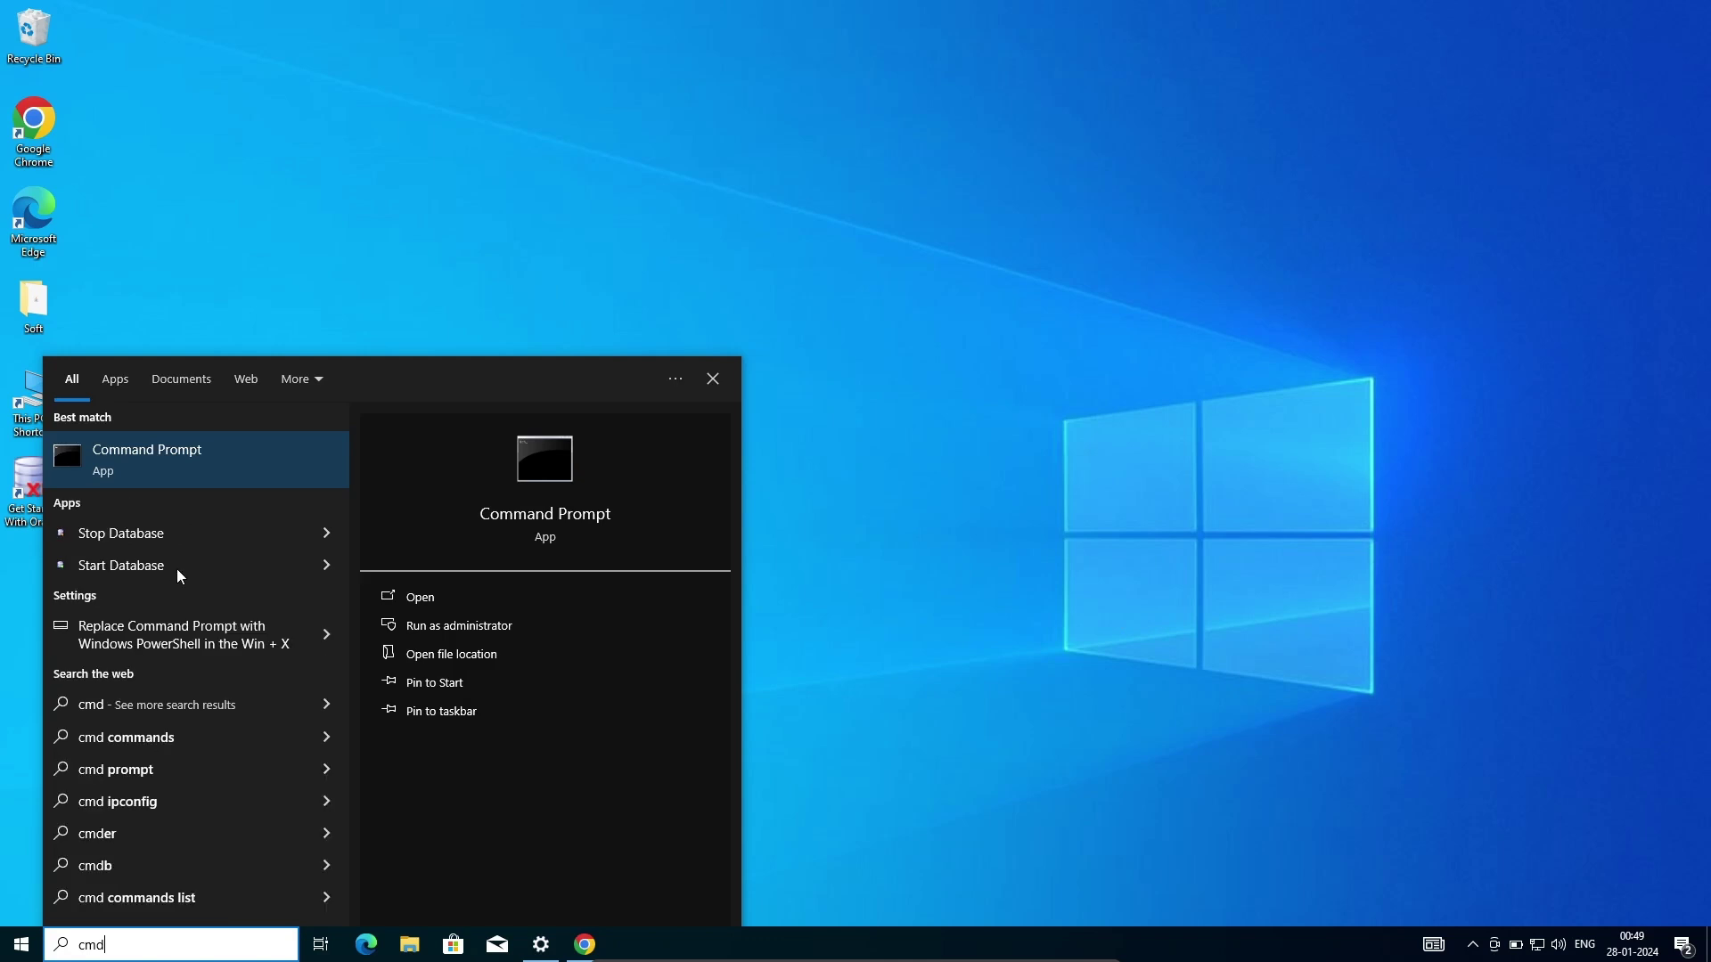
pyautogui.click(127, 466)
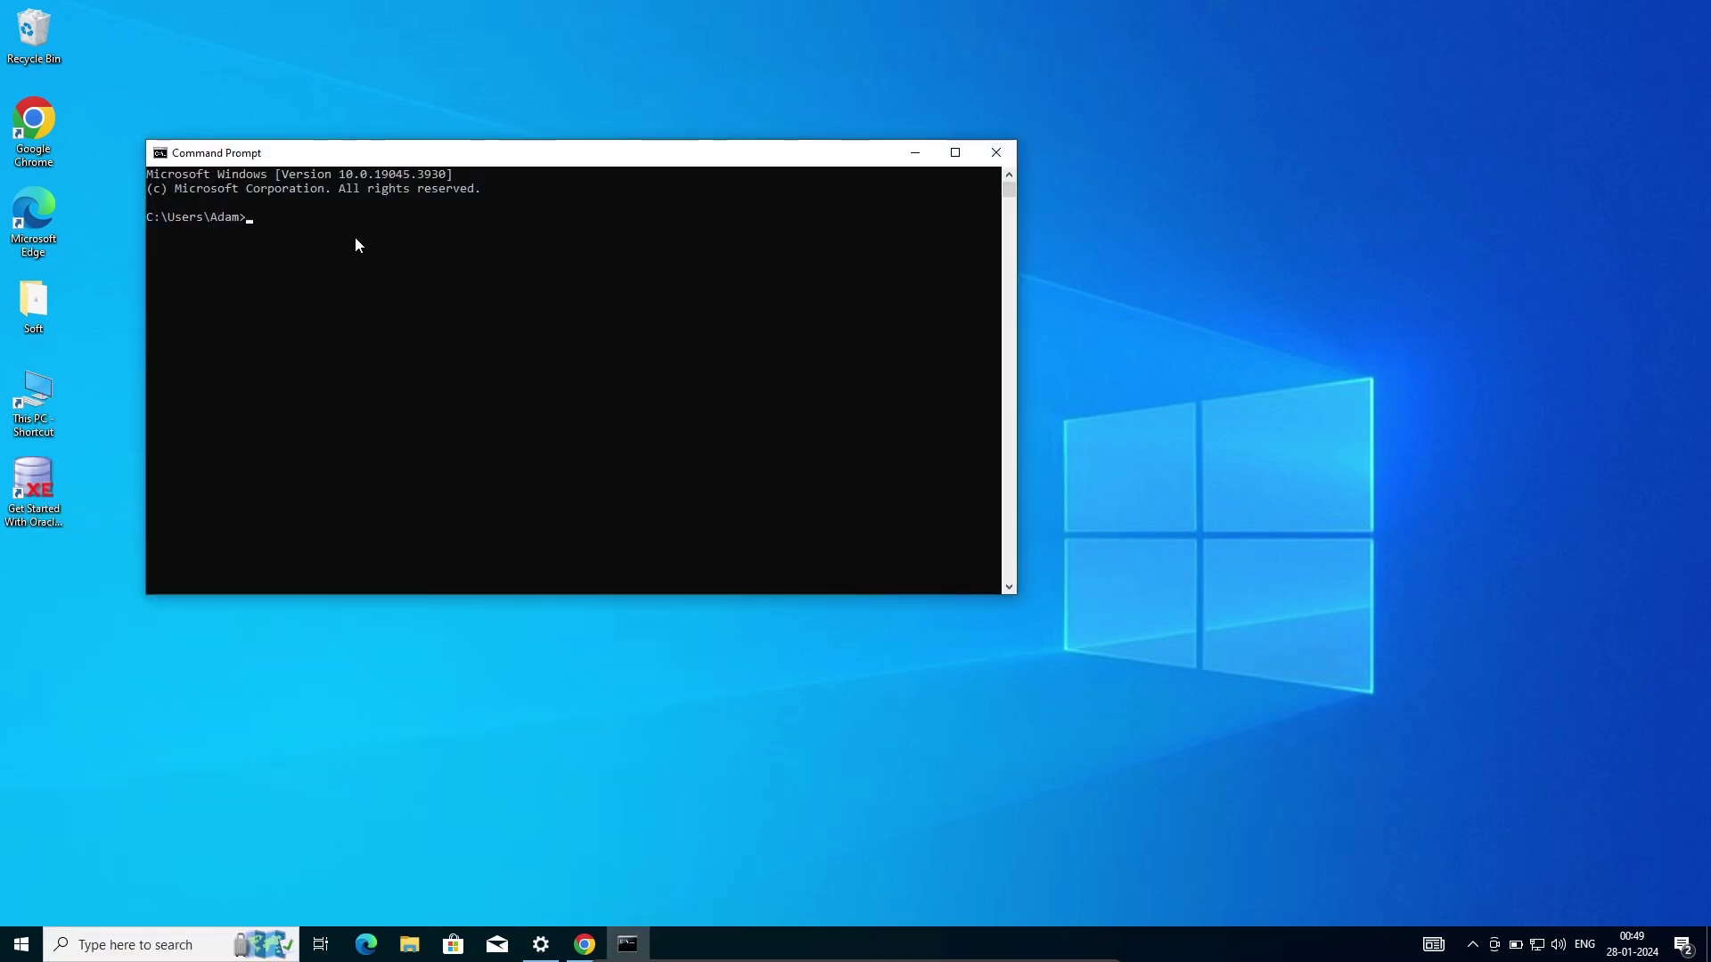
pyautogui.write('python')
# - Start python, run print("Hello World!"), then close Command Prompt
pyautogui.press('Return')
pyautogui.write('print (')
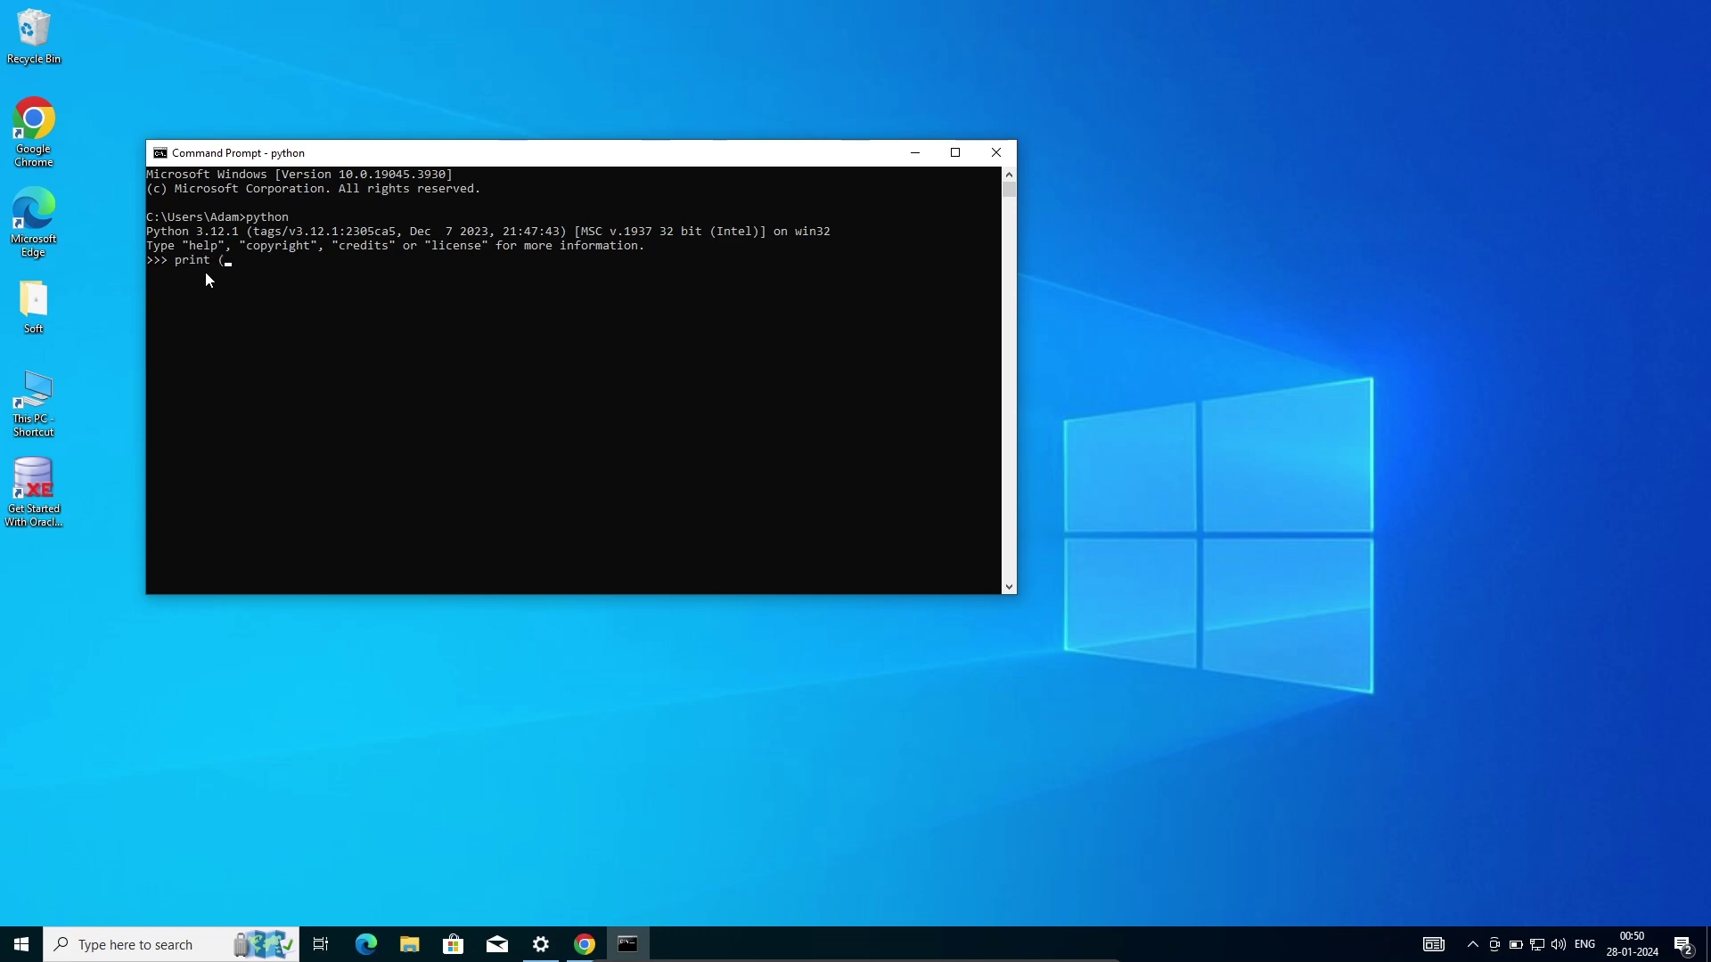
pyautogui.write('"')
pyautogui.write('llo W')
pyautogui.write('orld!")')
pyautogui.press('Return')
pyautogui.click(997, 152)
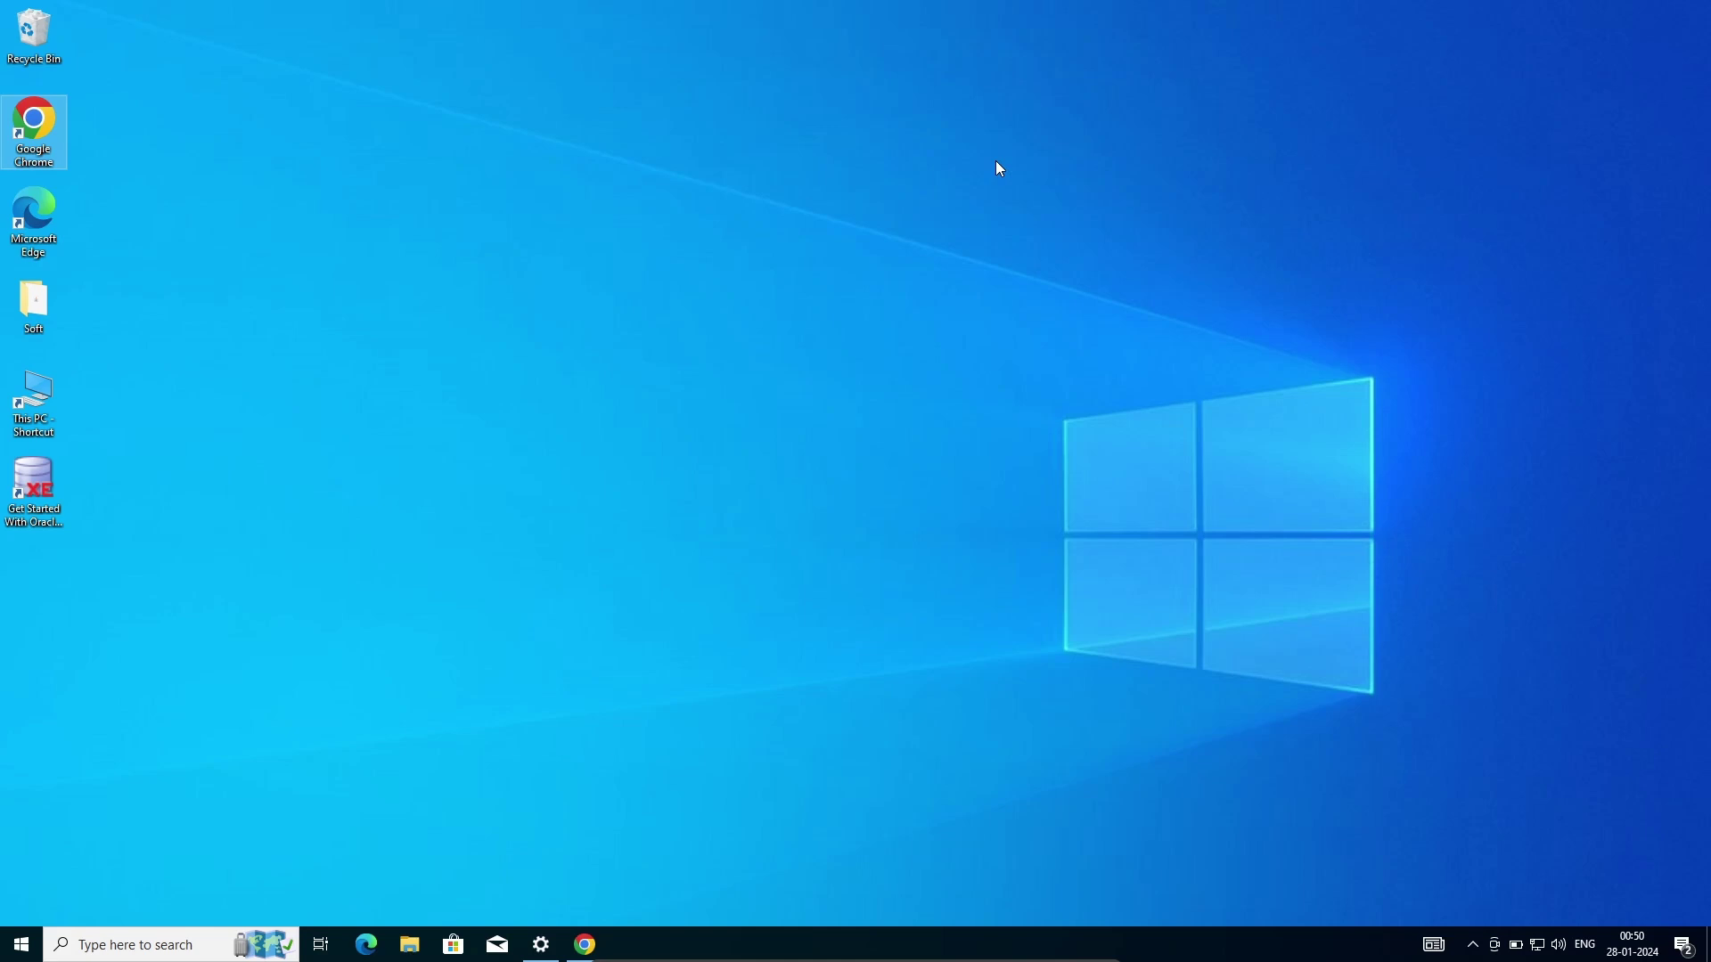